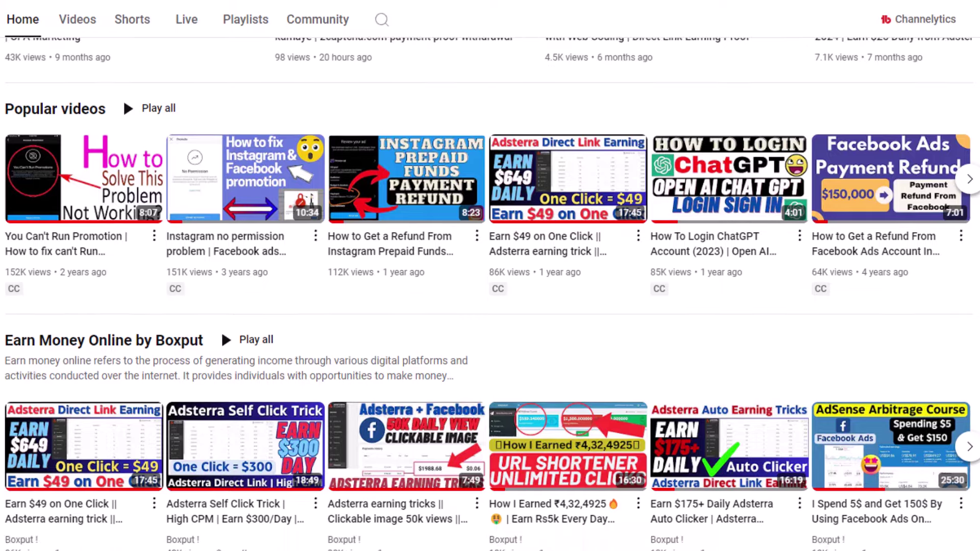
# Step: Browse the YouTube channel's Home shelves, return to the top, and open a new tab
pyautogui.scroll(-10, 490, 276)
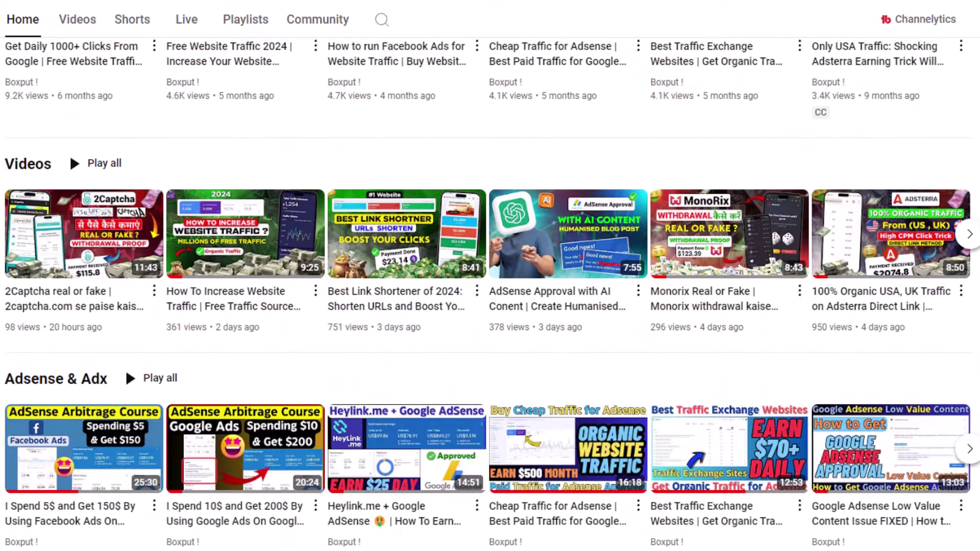
pyautogui.scroll(-9, 490, 276)
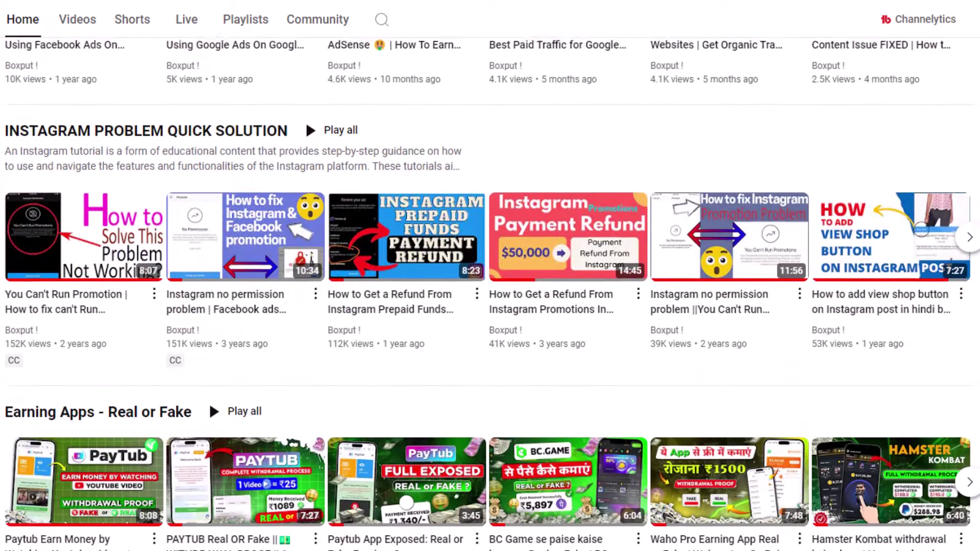
pyautogui.scroll(-8, 490, 275)
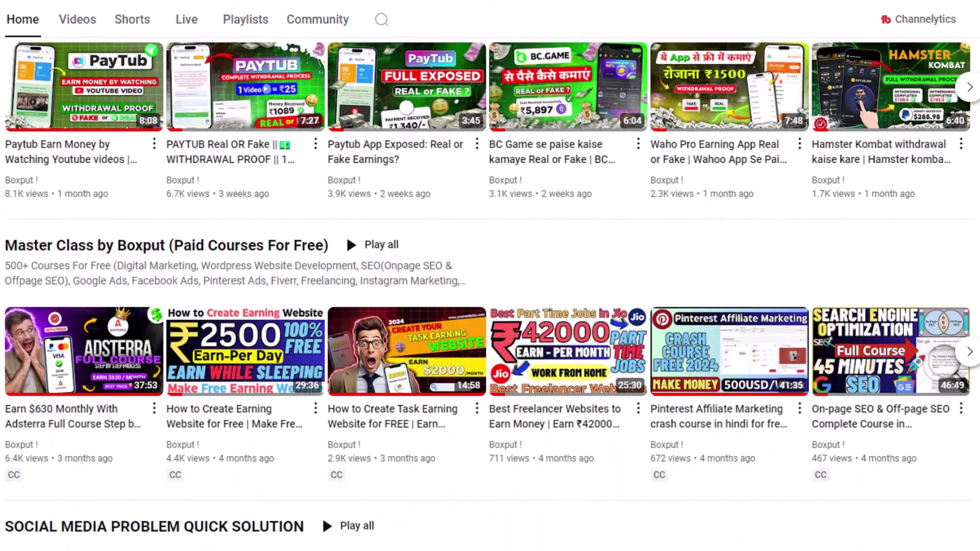
pyautogui.scroll(20, 490, 275)
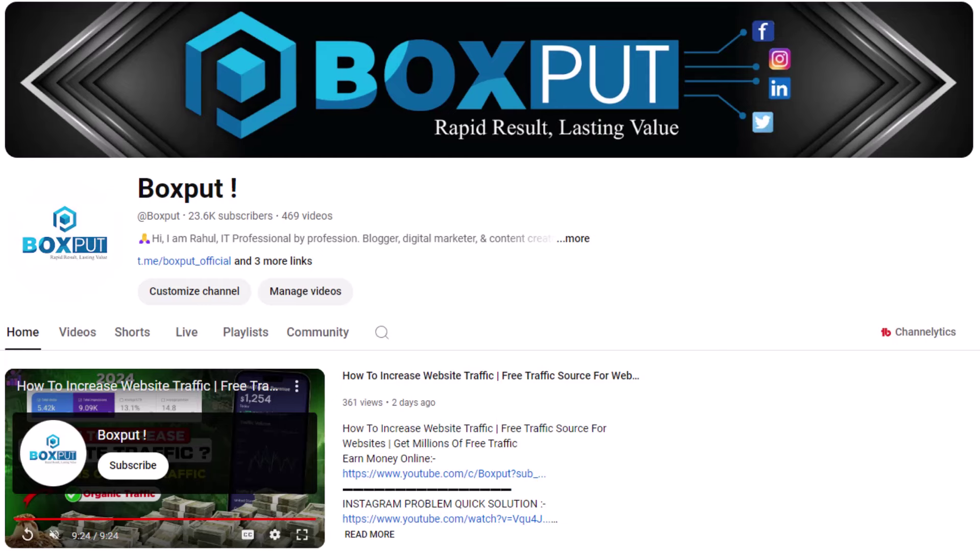
pyautogui.hotkey('ctrl', 't')
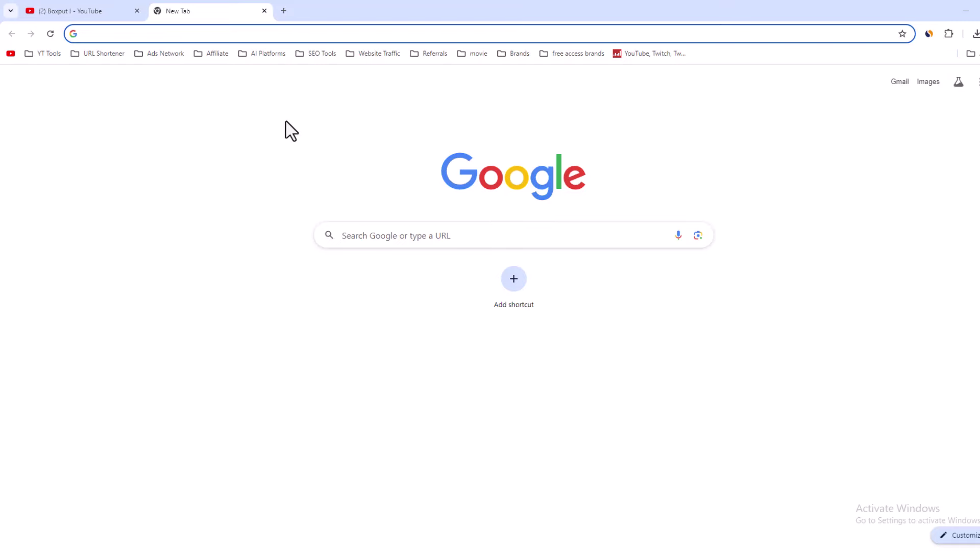
# Step: Search Google for 'google sites'
pyautogui.write('goo')
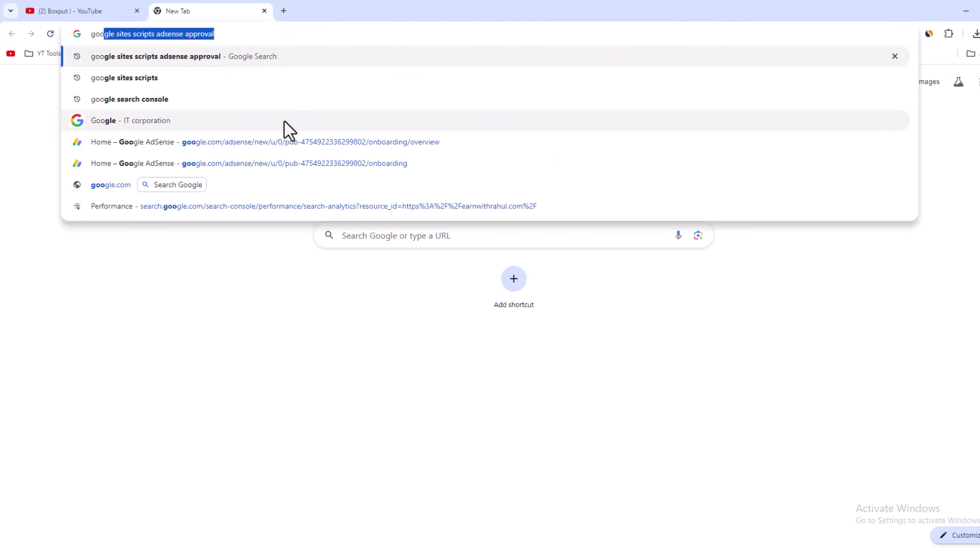
pyautogui.write('gle')
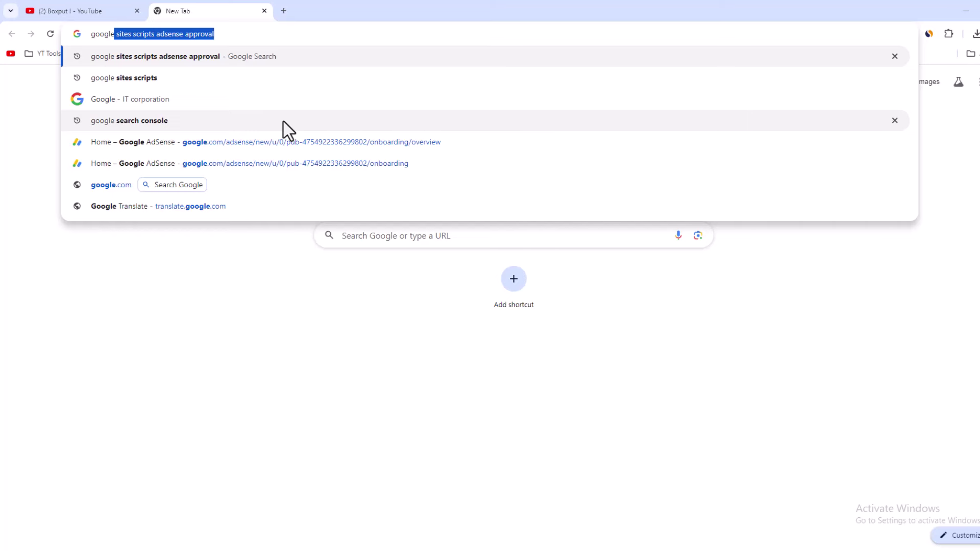
pyautogui.write(' sites')
pyautogui.press('Return')
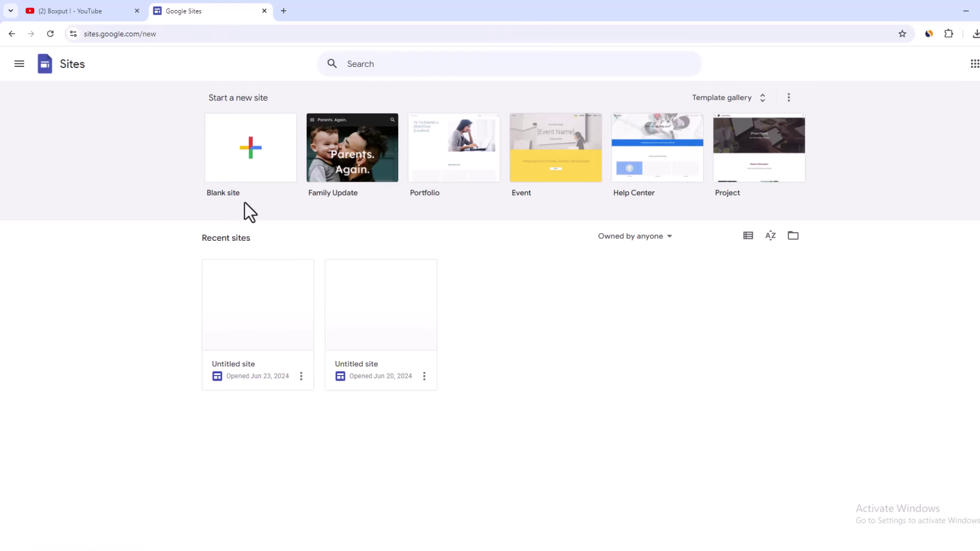
# Step: Create a Blank site in Google Sites and open another browser tab
pyautogui.click(247, 152)
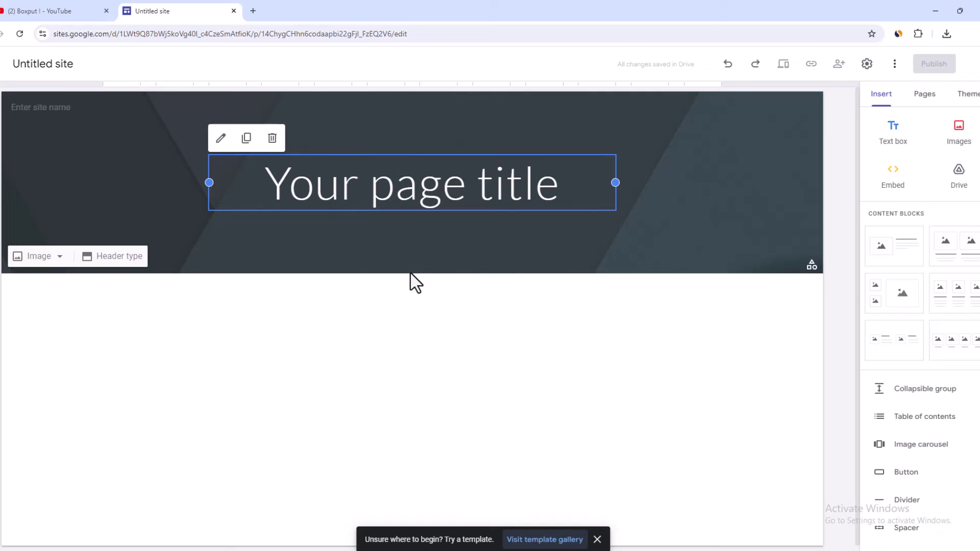
pyautogui.click(253, 10)
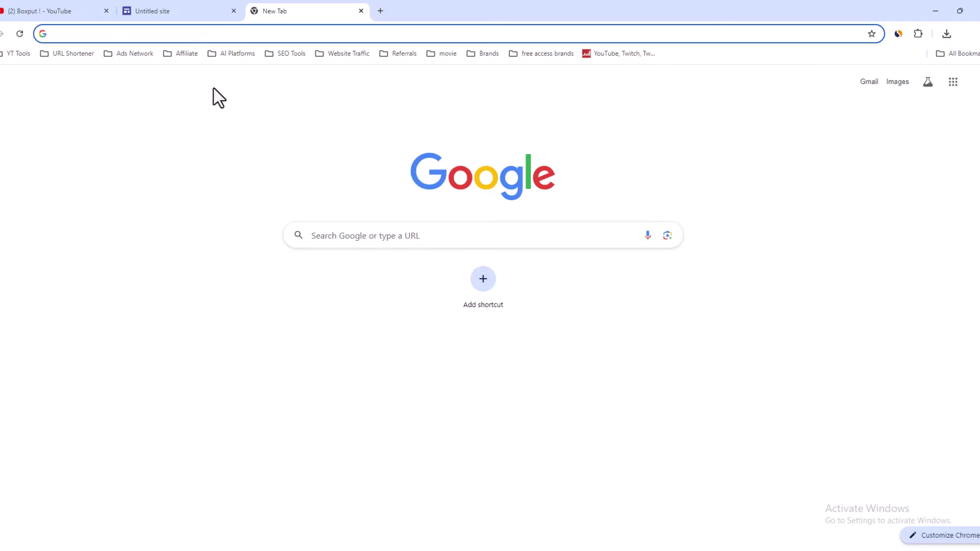
# Step: Go to cpagrip.com's signup page, look over the form, and sign in via LOGIN
pyautogui.write('cpagrip')
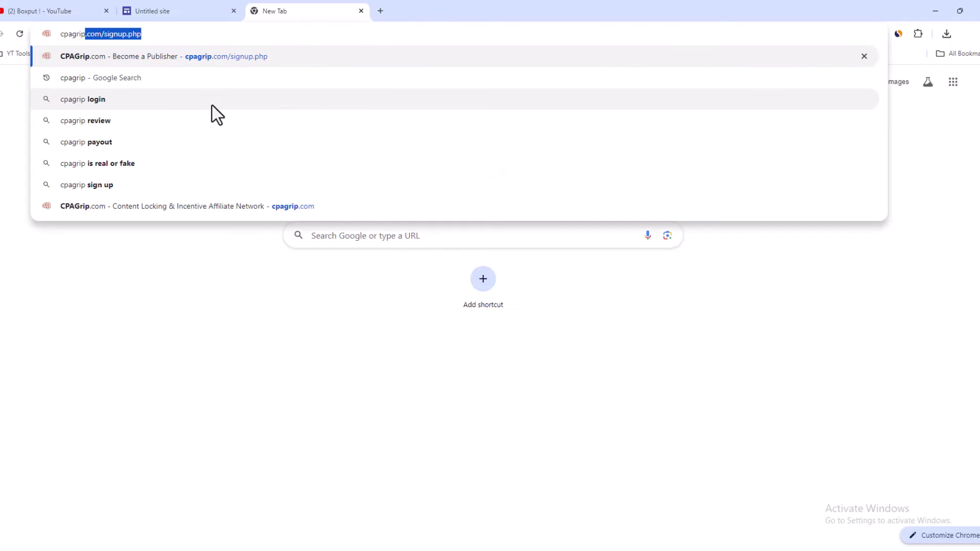
pyautogui.press('Return')
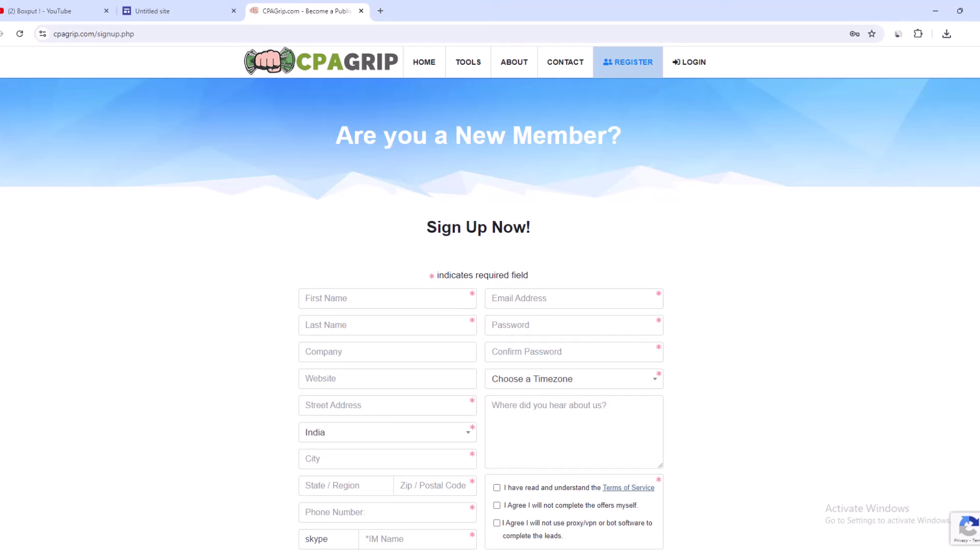
pyautogui.scroll(-3, 490, 307)
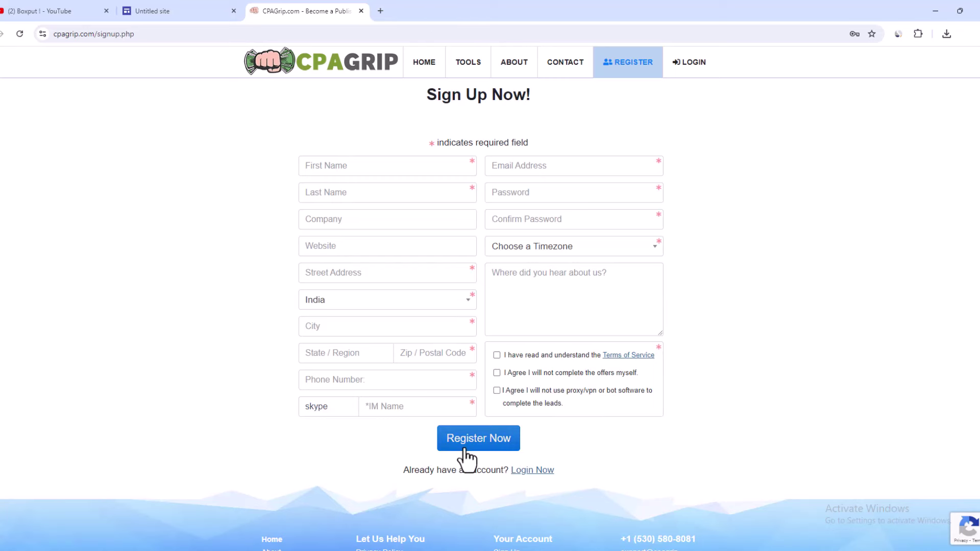
pyautogui.scroll(1, 684, 71)
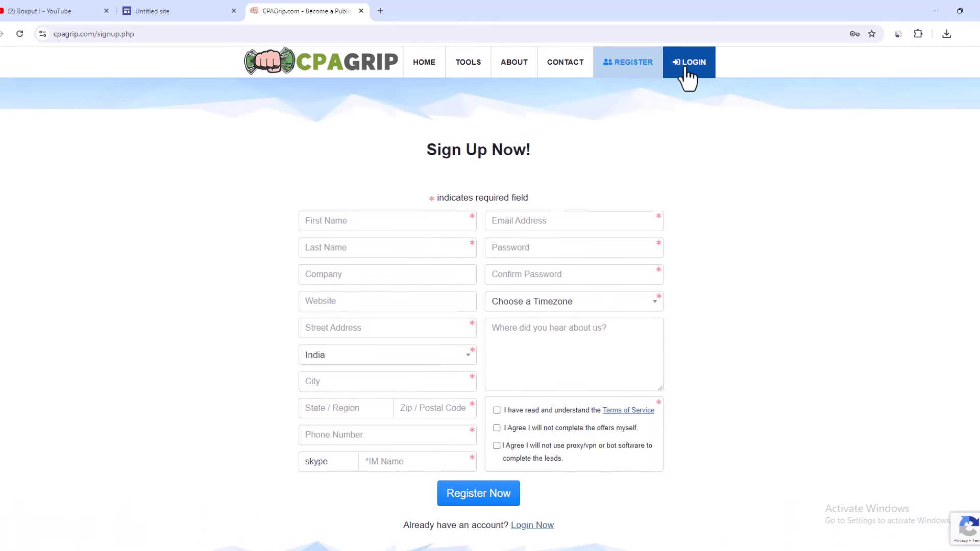
pyautogui.click(684, 69)
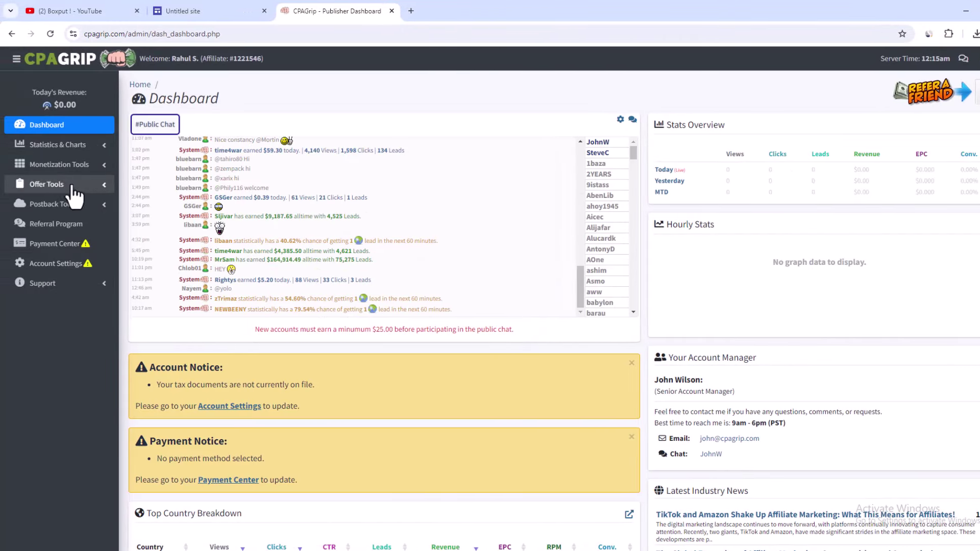
# Step: Open Offer Tools > My Offers and search the Country filter for 'thai'
pyautogui.click(91, 186)
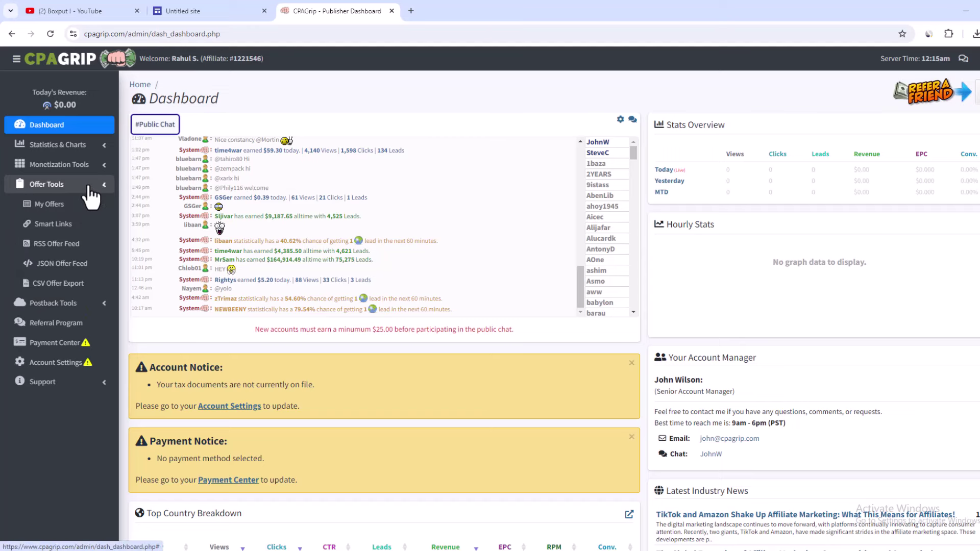
pyautogui.click(59, 205)
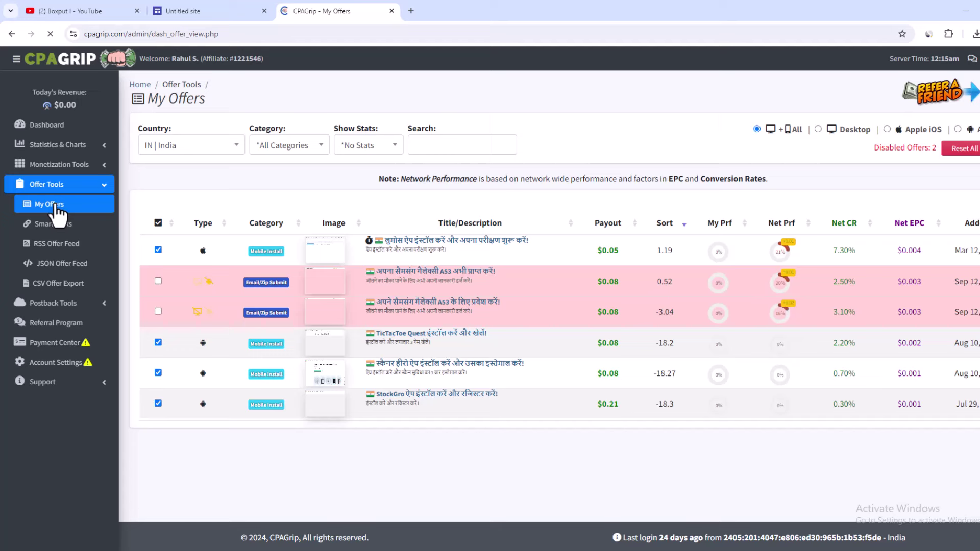
pyautogui.moveTo(148, 127); pyautogui.dragTo(172, 129)
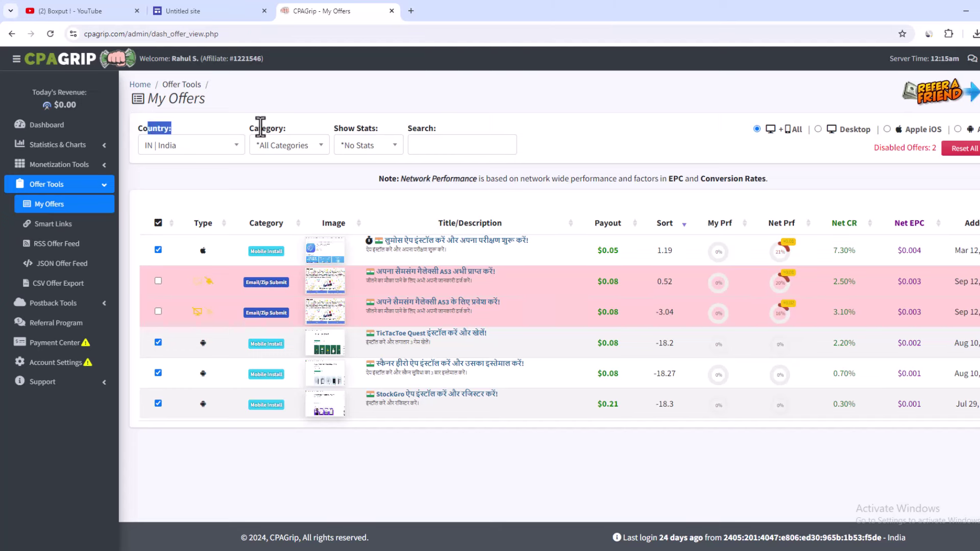
pyautogui.moveTo(254, 128); pyautogui.dragTo(287, 128)
pyautogui.moveTo(348, 127); pyautogui.dragTo(370, 128)
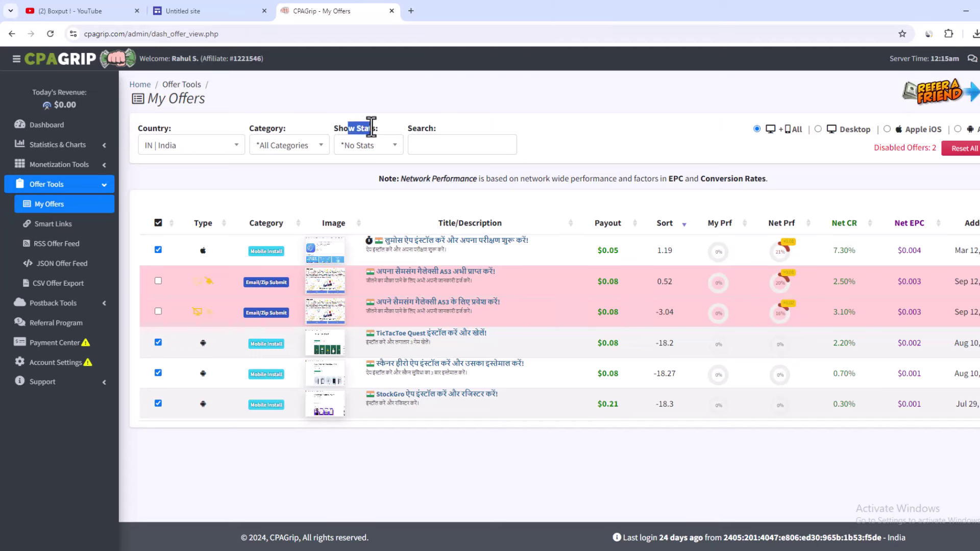
pyautogui.click(187, 148)
pyautogui.write('th')
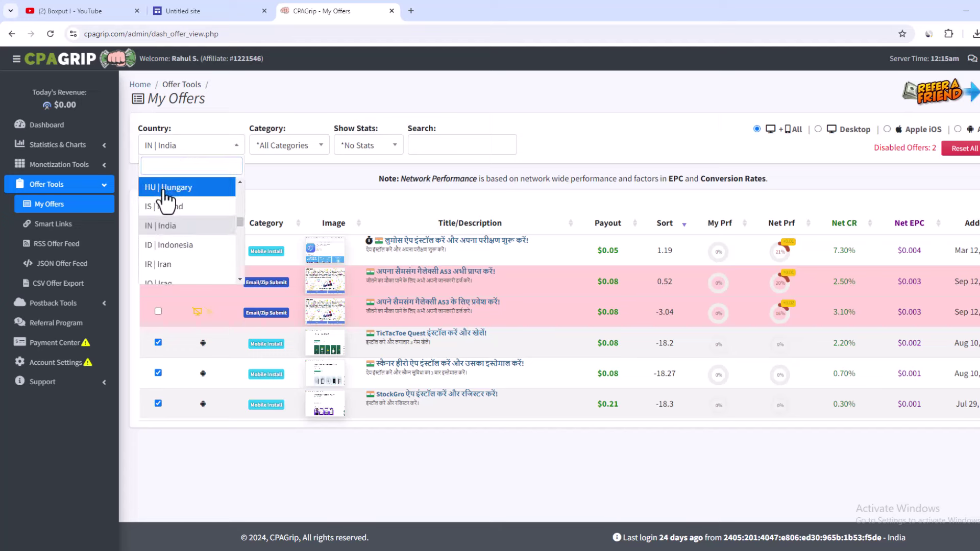
pyautogui.write('ai')
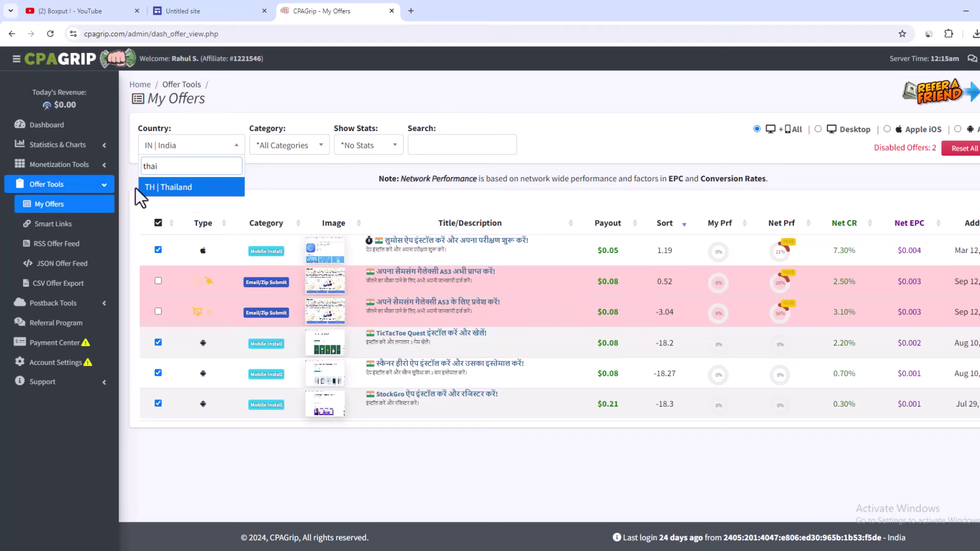
# Step: Filter offers to TH | Thailand, sort by highest payout, and open the second $1.20 offer
pyautogui.click(186, 189)
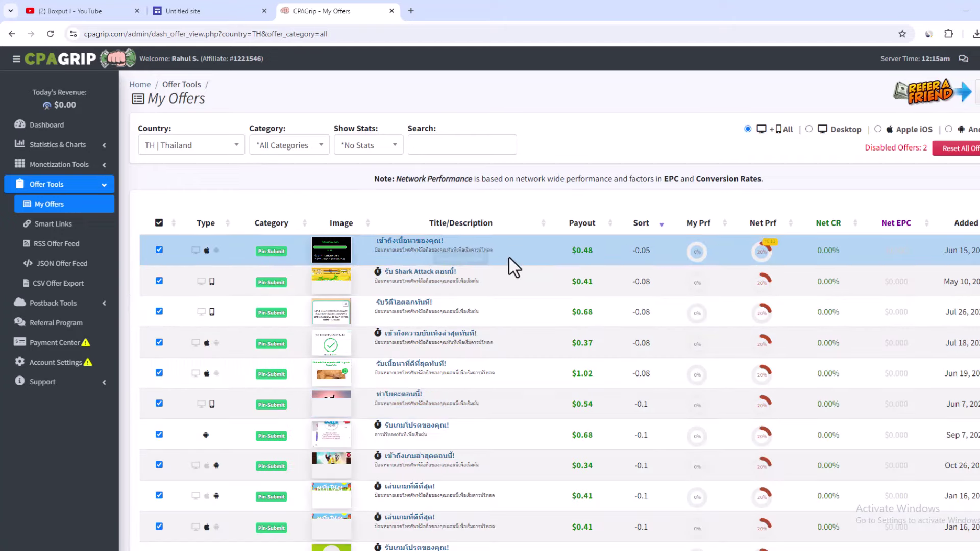
pyautogui.moveTo(637, 237)
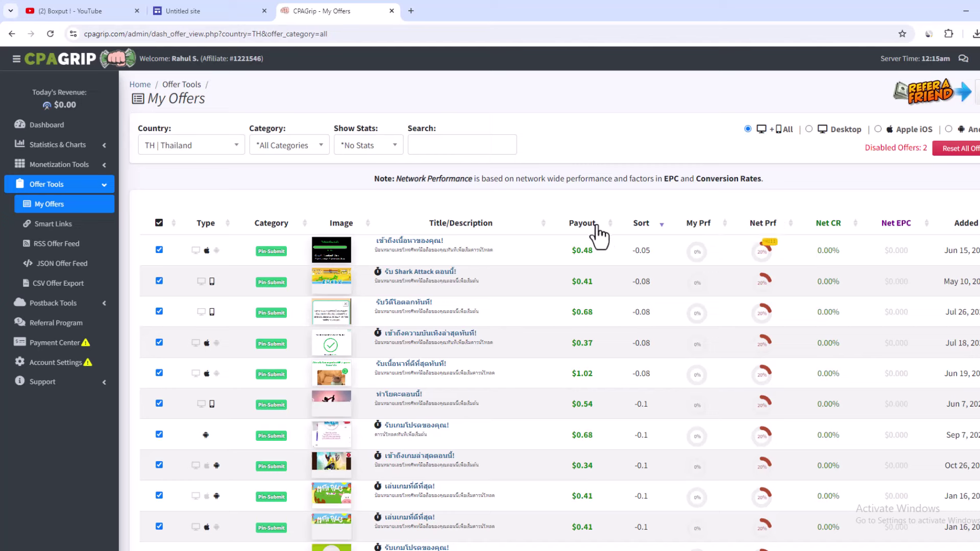
pyautogui.click(609, 223)
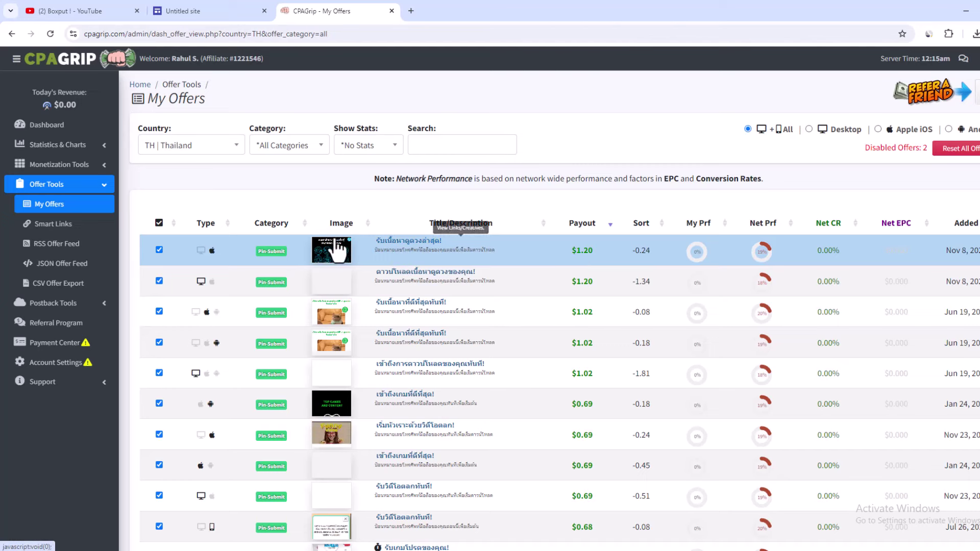
pyautogui.click(409, 252)
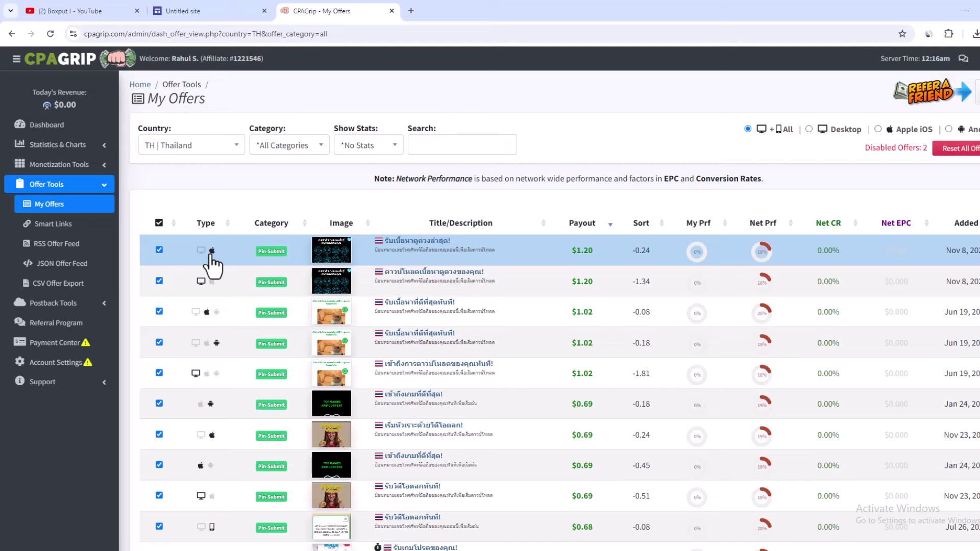
pyautogui.click(200, 252)
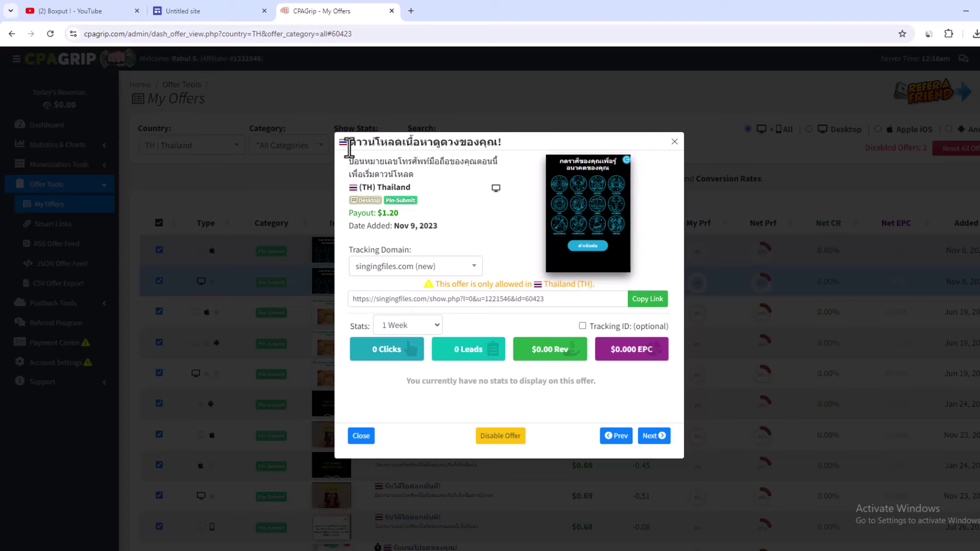
# Step: Copy the $1.20 offer's Thai title to the clipboard
pyautogui.moveTo(349, 150); pyautogui.dragTo(499, 141)
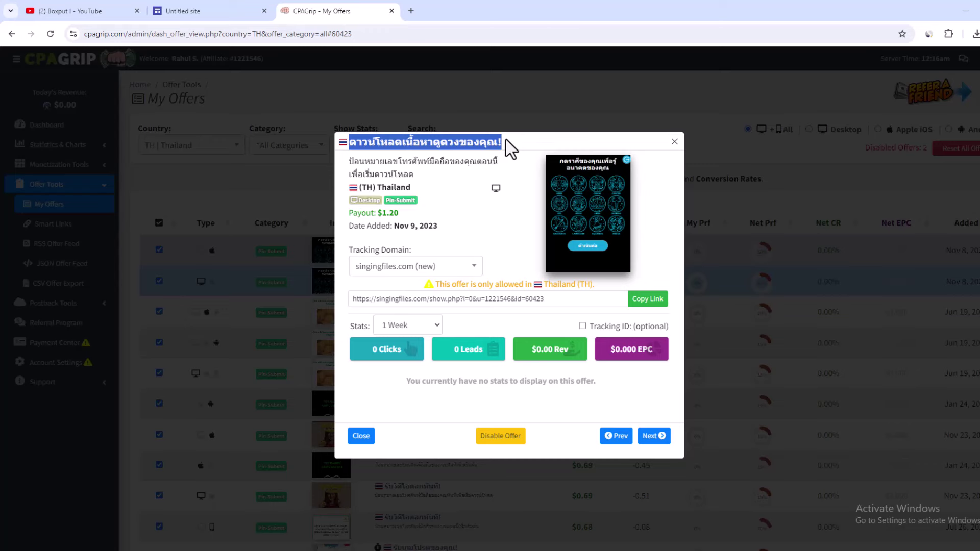
pyautogui.rightClick(419, 142)
pyautogui.click(451, 155)
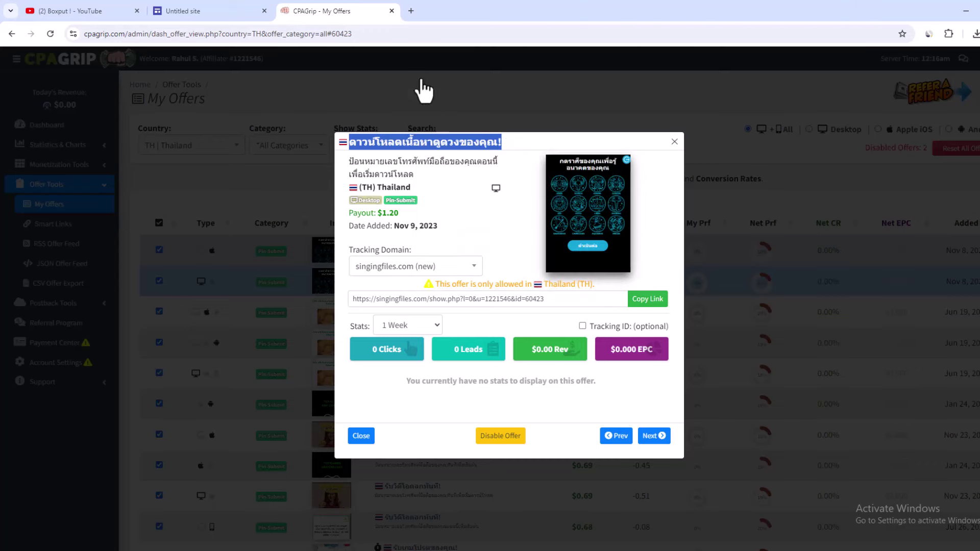
pyautogui.click(411, 11)
# Step: Search 'thai to english' and paste the copied Thai title into the translator
pyautogui.write('thai to english')
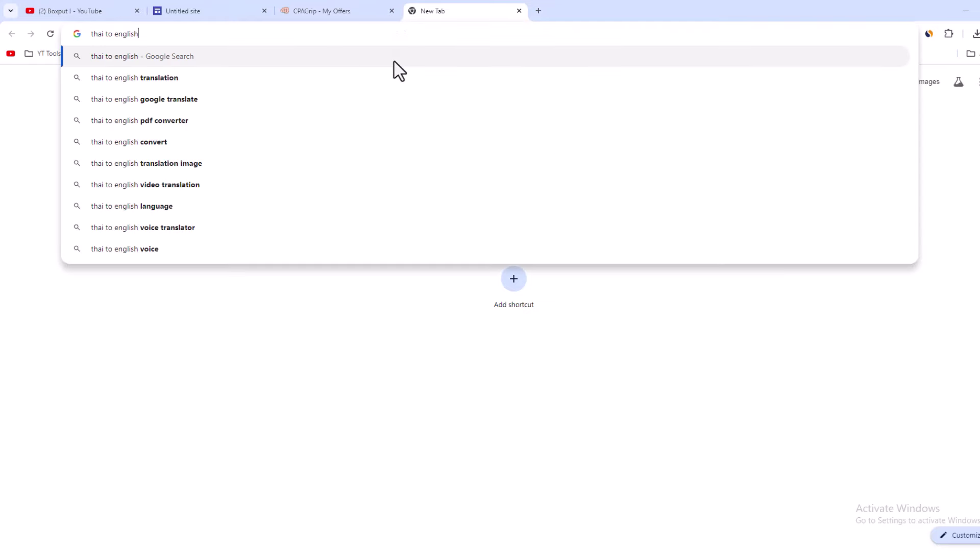
pyautogui.press('Return')
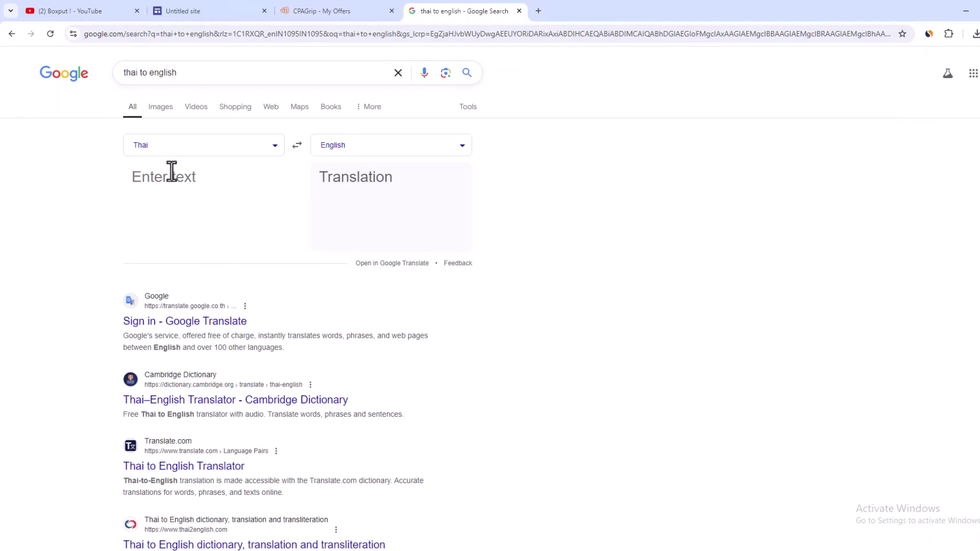
pyautogui.click(172, 173)
pyautogui.hotkey('ctrl', 'v')
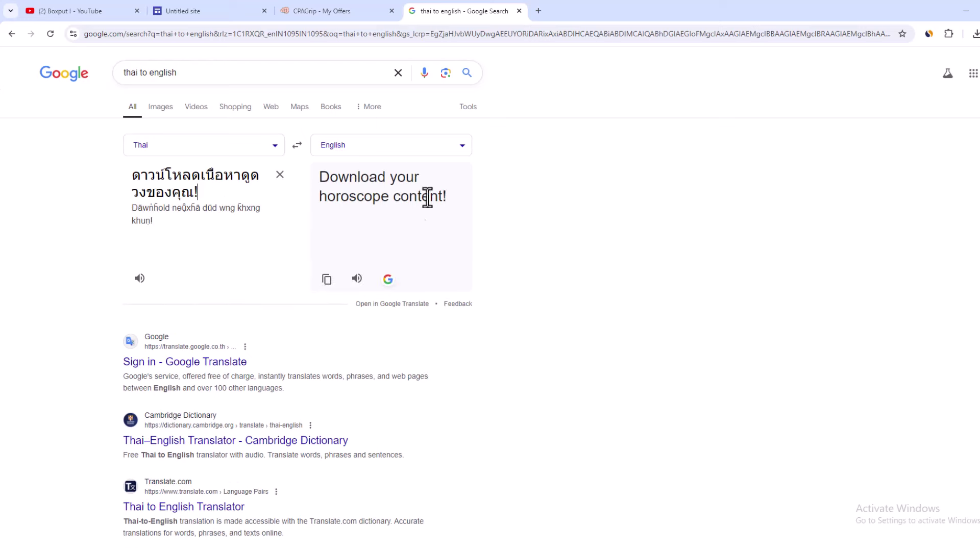
# Step: Copy the offer's Thai description and translate it, replacing the previous Thai text
pyautogui.click(347, 11)
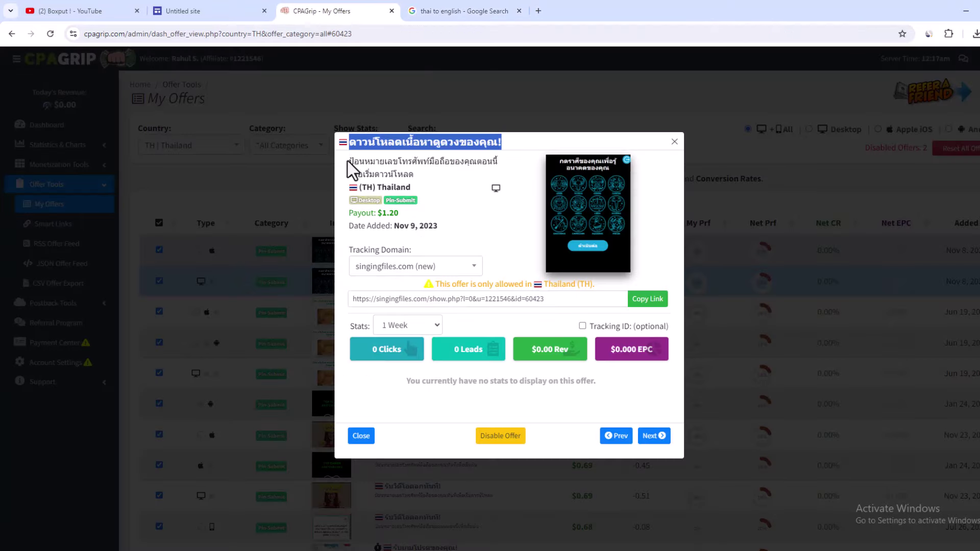
pyautogui.moveTo(347, 160); pyautogui.dragTo(418, 171)
pyautogui.rightClick(407, 165)
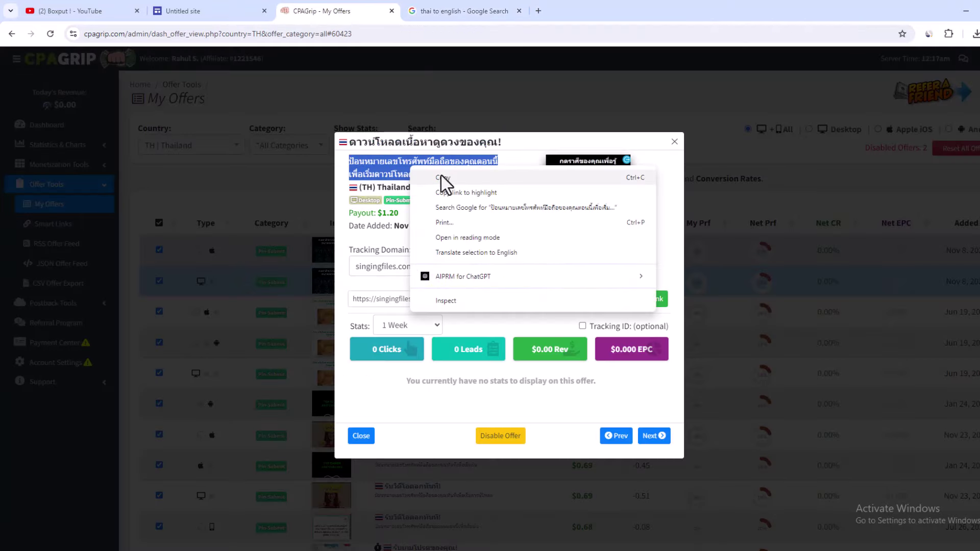
pyautogui.click(444, 174)
pyautogui.click(459, 11)
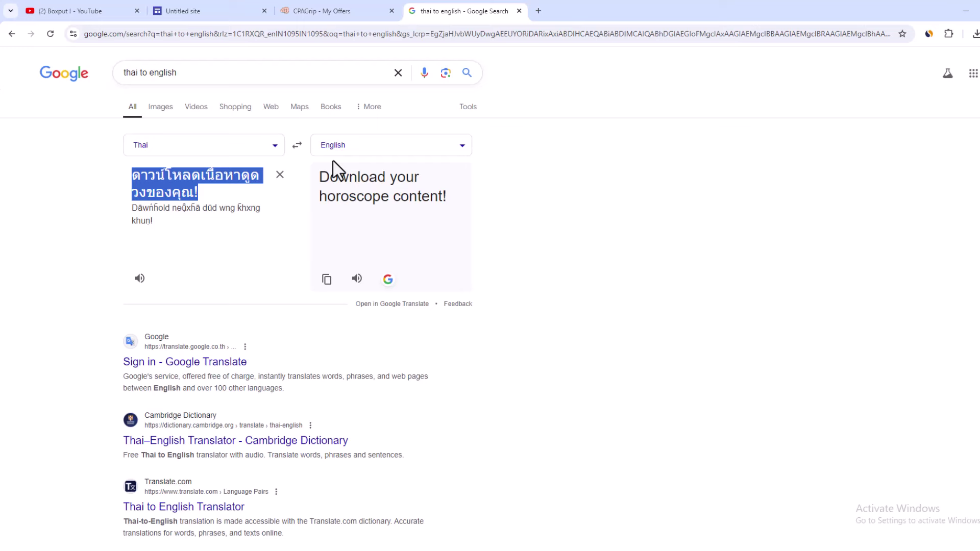
pyautogui.click(280, 175)
pyautogui.hotkey('ctrl', 'v')
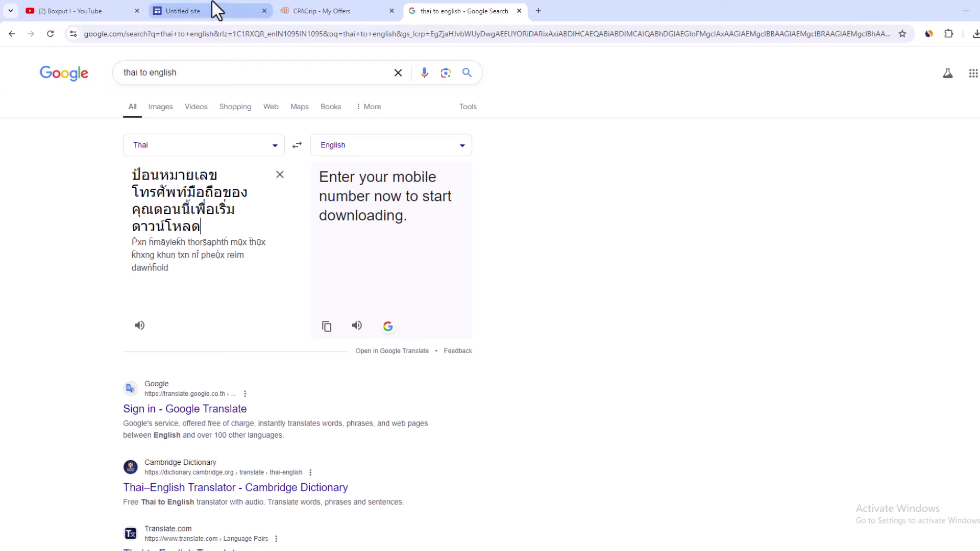
# Step: Save the $1.20 offer's zodiac preview image as a PNG file
pyautogui.click(342, 8)
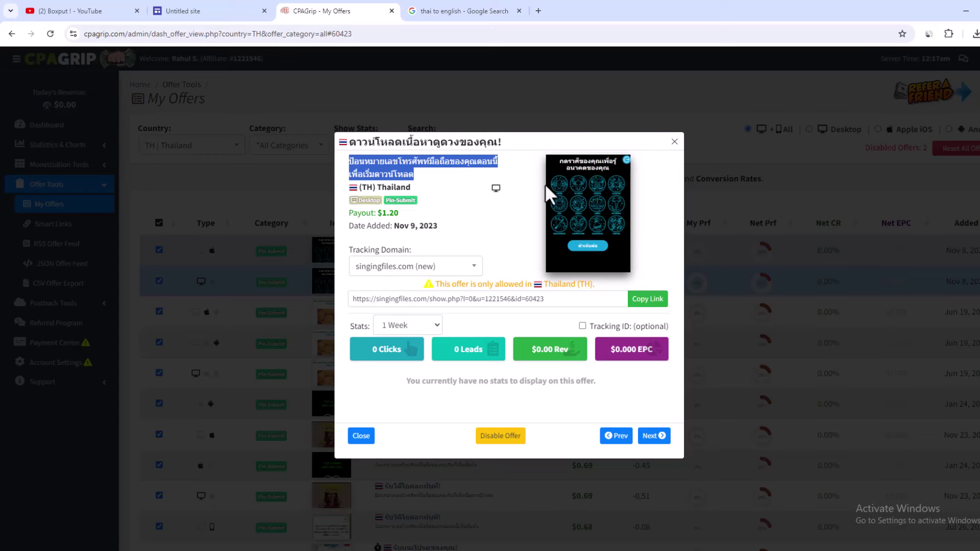
pyautogui.rightClick(587, 209)
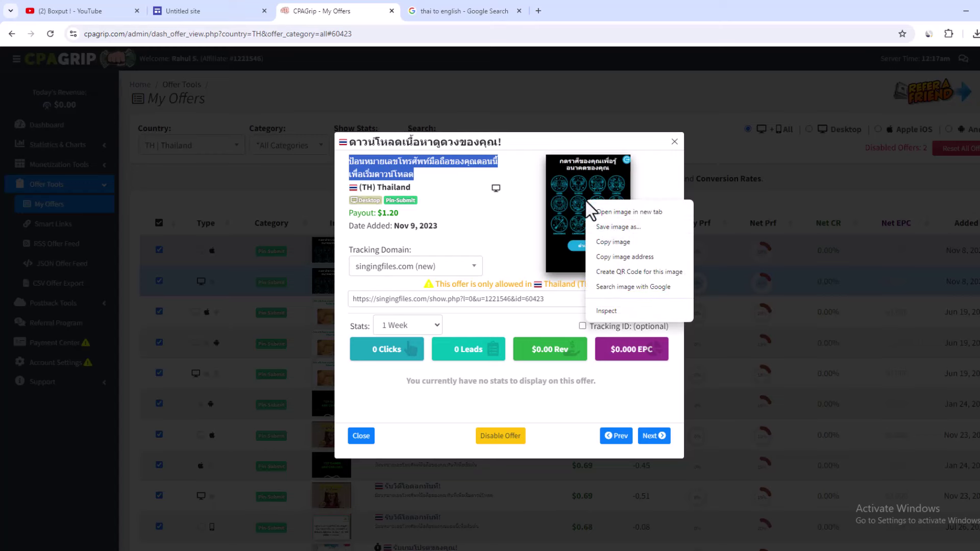
pyautogui.click(614, 227)
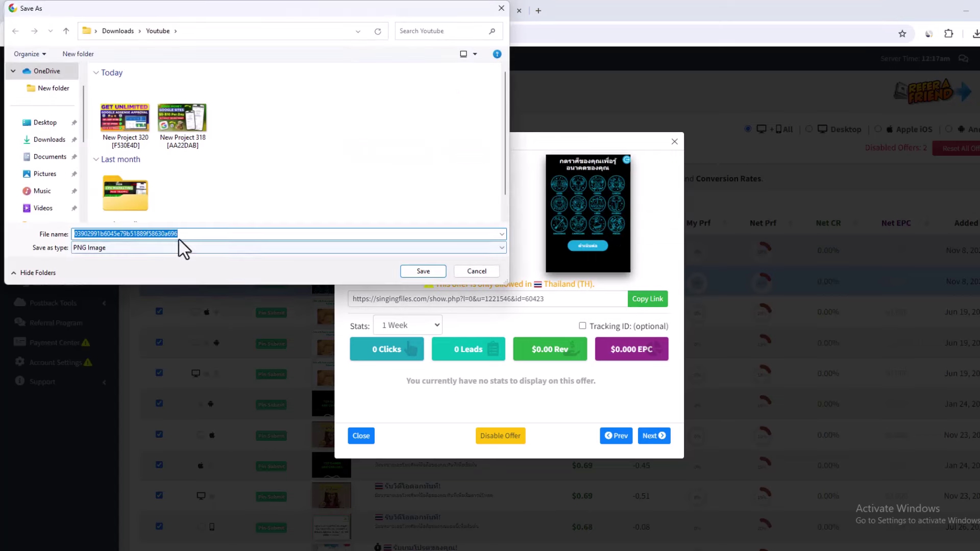
pyautogui.press('Return')
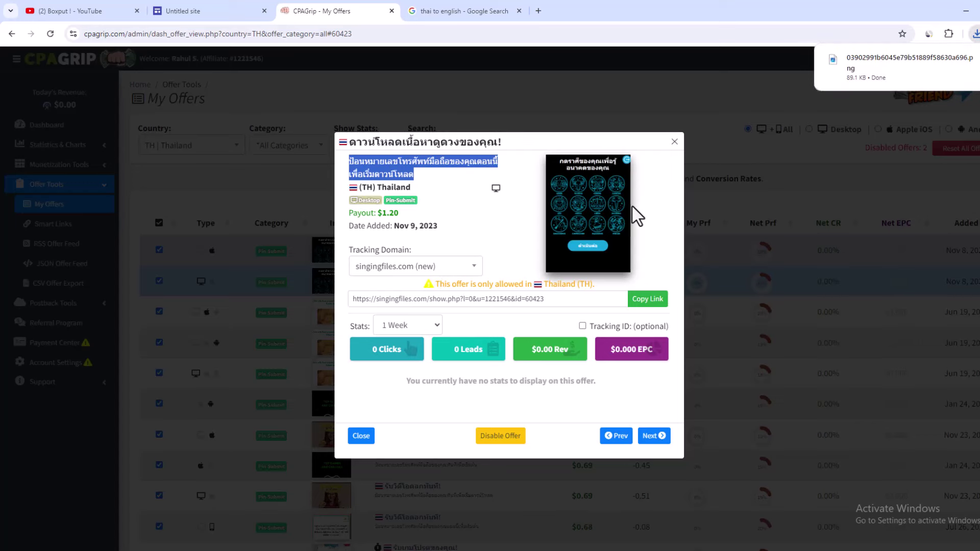
# Step: Delete the default title section and paste 'ดาวน์โหลดเนื้อหาดูดวงของคุณ!' as the site name
pyautogui.click(191, 11)
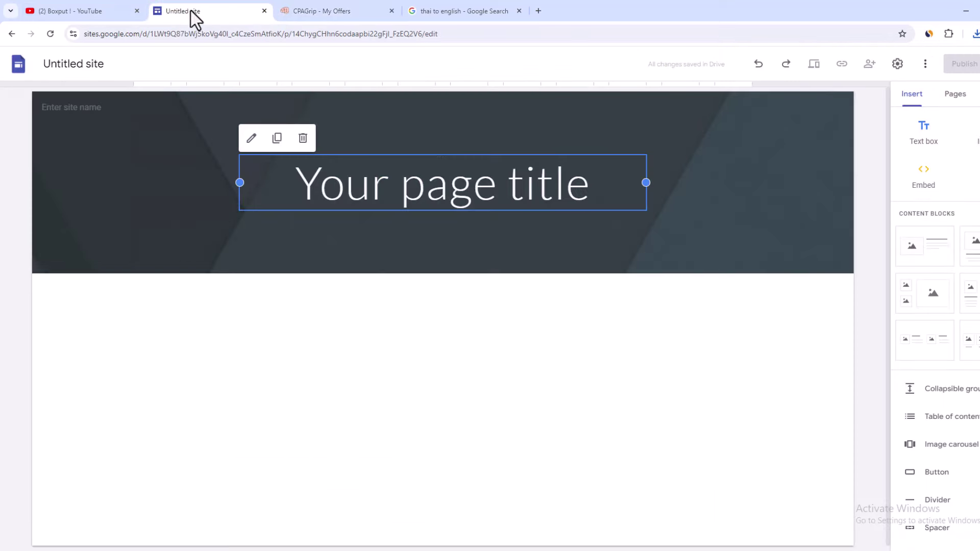
pyautogui.moveTo(138, 173)
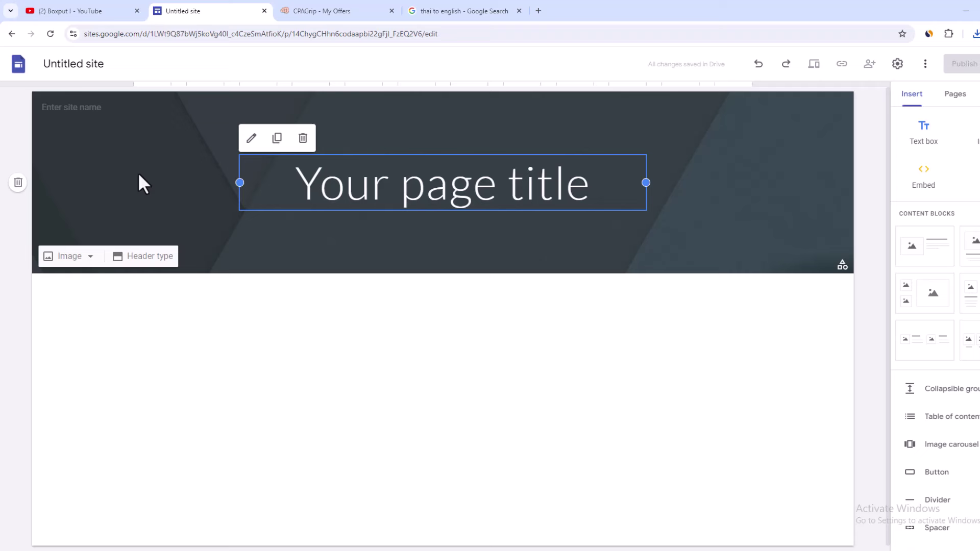
pyautogui.click(19, 183)
pyautogui.click(84, 109)
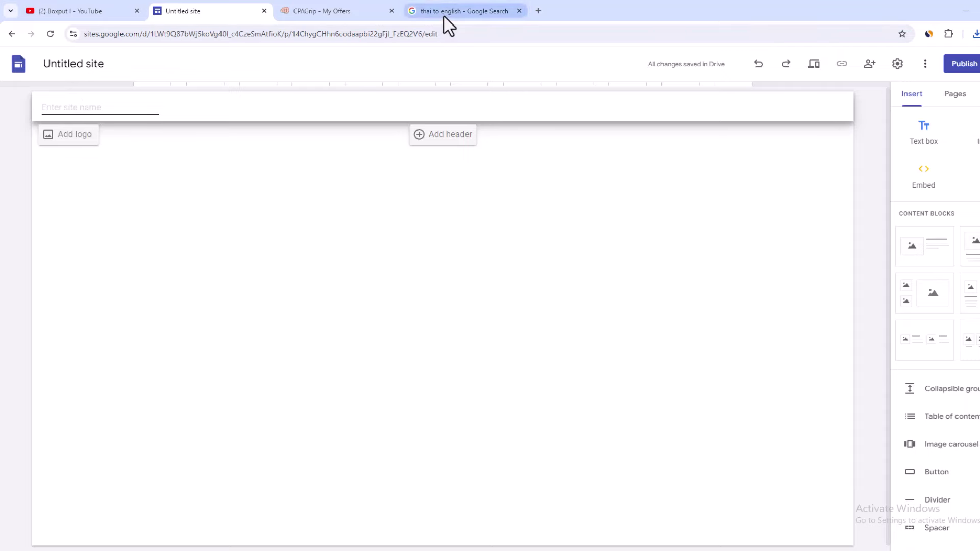
pyautogui.click(370, 15)
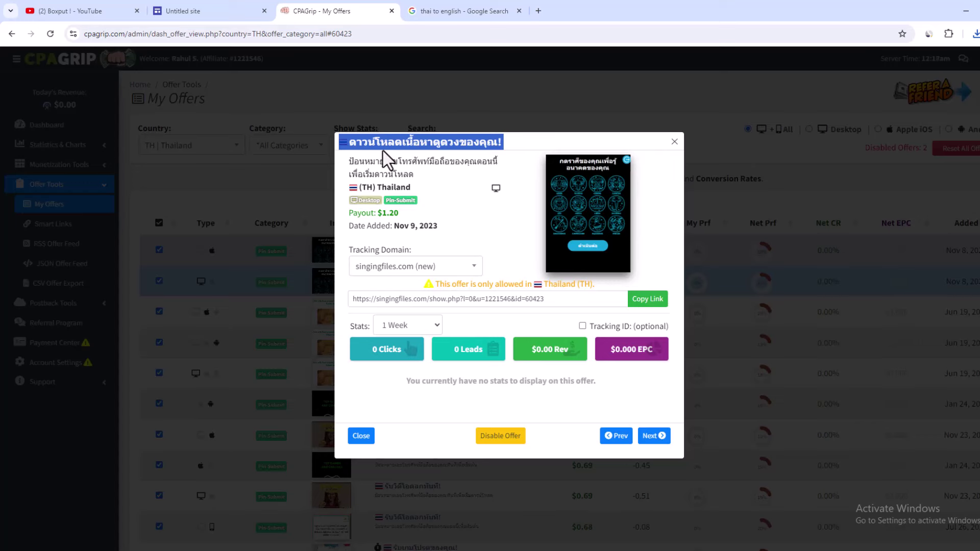
pyautogui.click(201, 11)
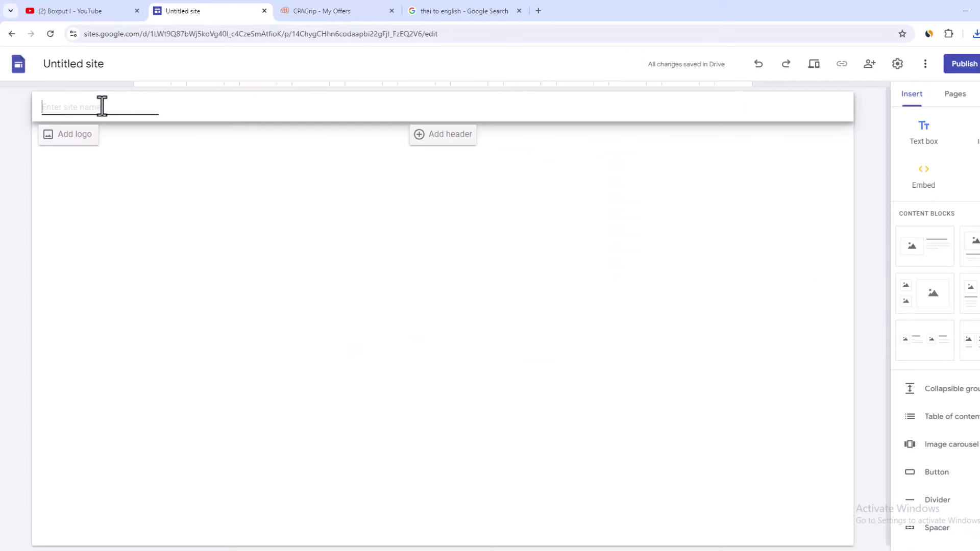
pyautogui.hotkey('ctrl', 'v')
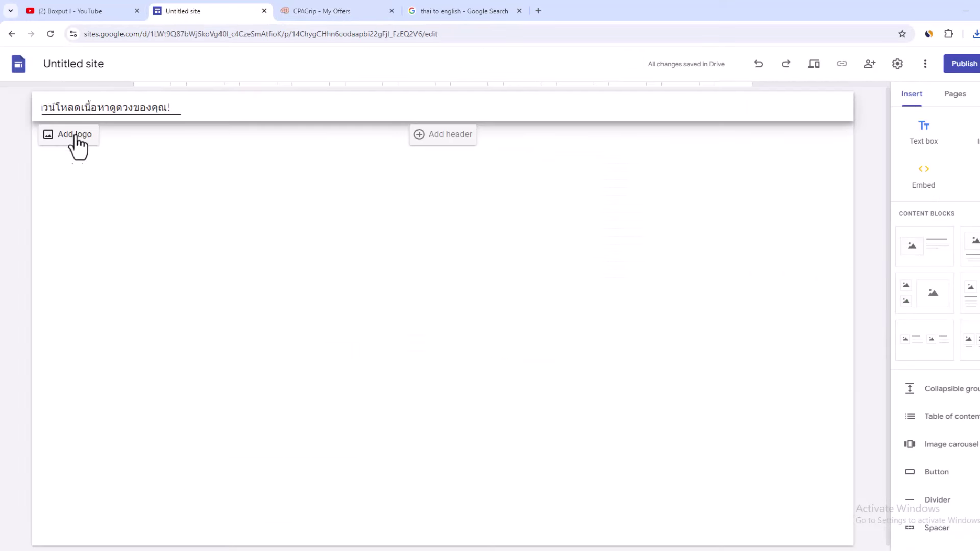
# Step: Add a header banner to the Home page and show its header type layouts
pyautogui.click(439, 137)
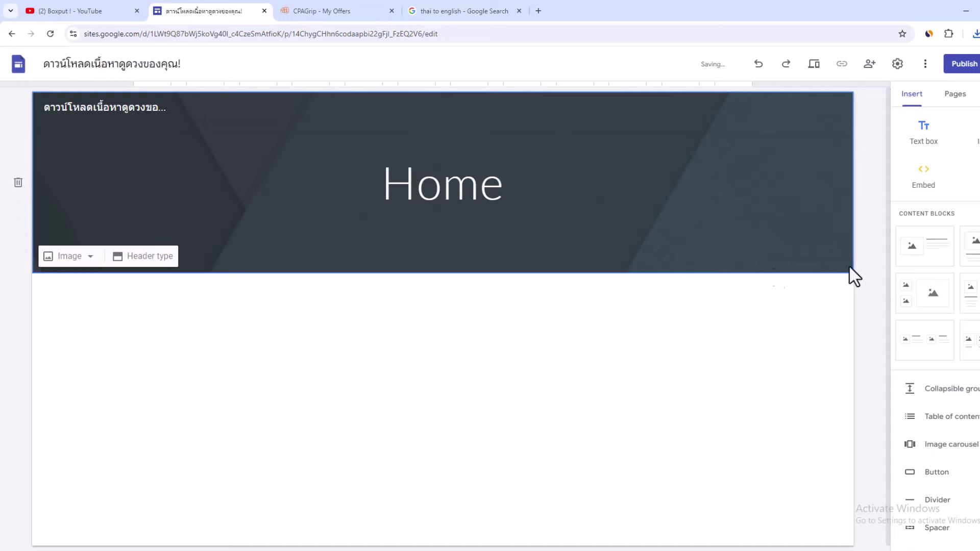
pyautogui.click(18, 183)
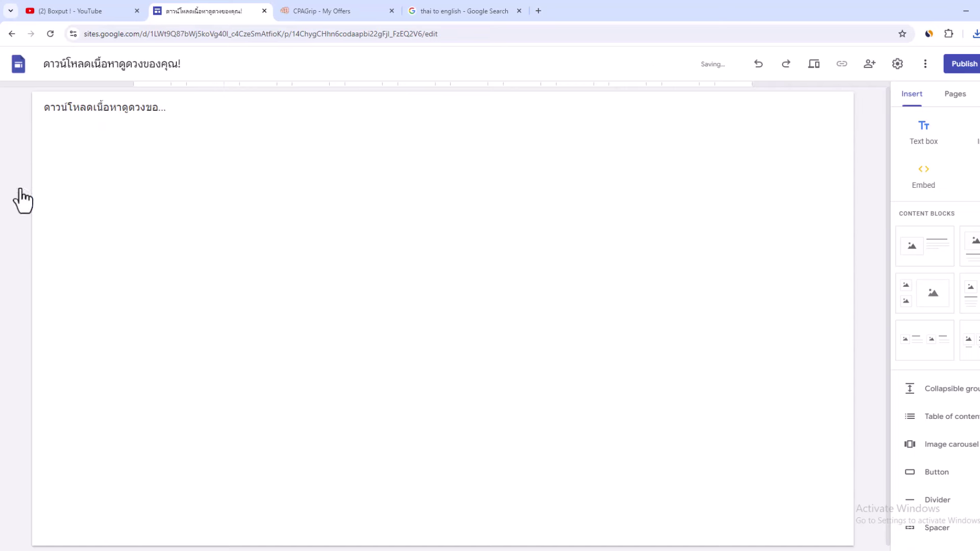
pyautogui.hotkey('ctrl', 'z')
pyautogui.click(69, 255)
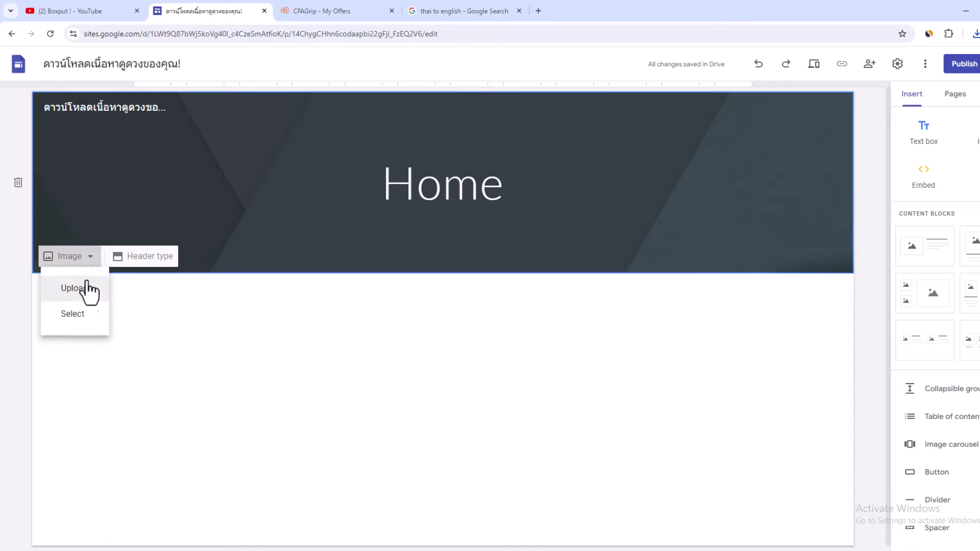
pyautogui.click(145, 263)
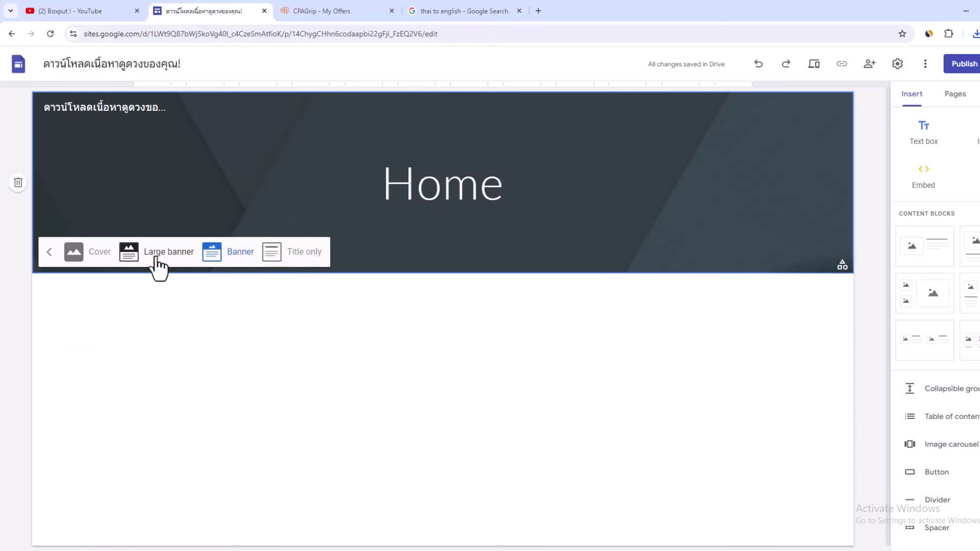
# Step: Make the header a Cover and upload the zodiac PNG as its background image
pyautogui.click(90, 255)
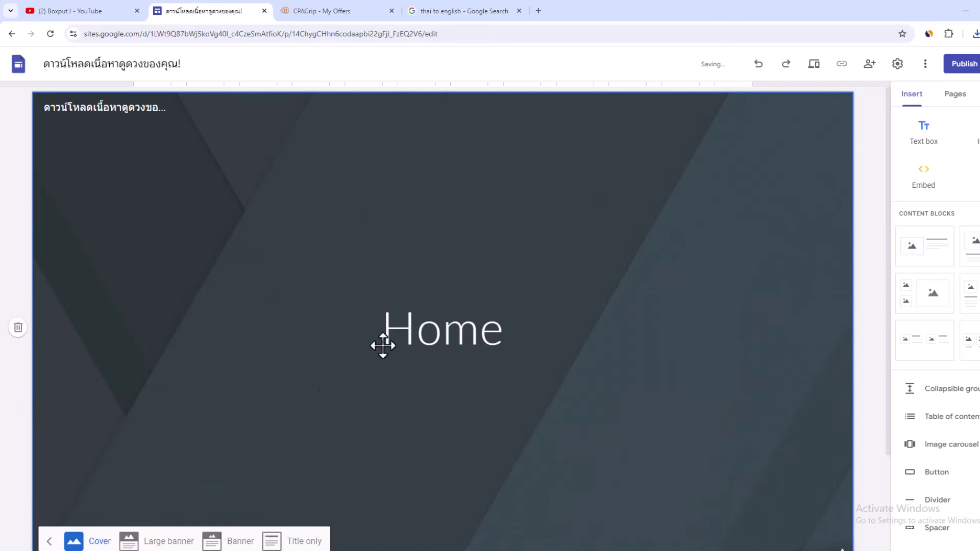
pyautogui.click(76, 511)
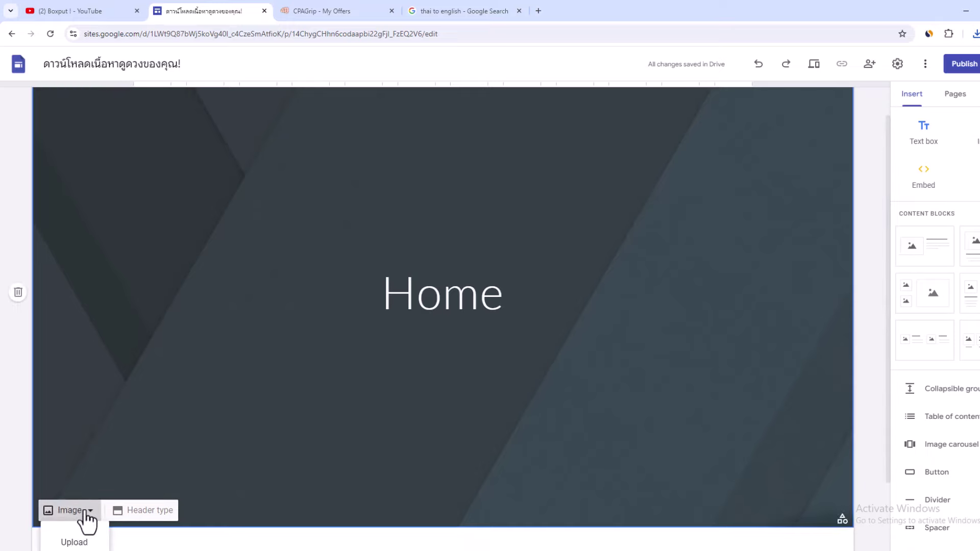
pyautogui.click(80, 540)
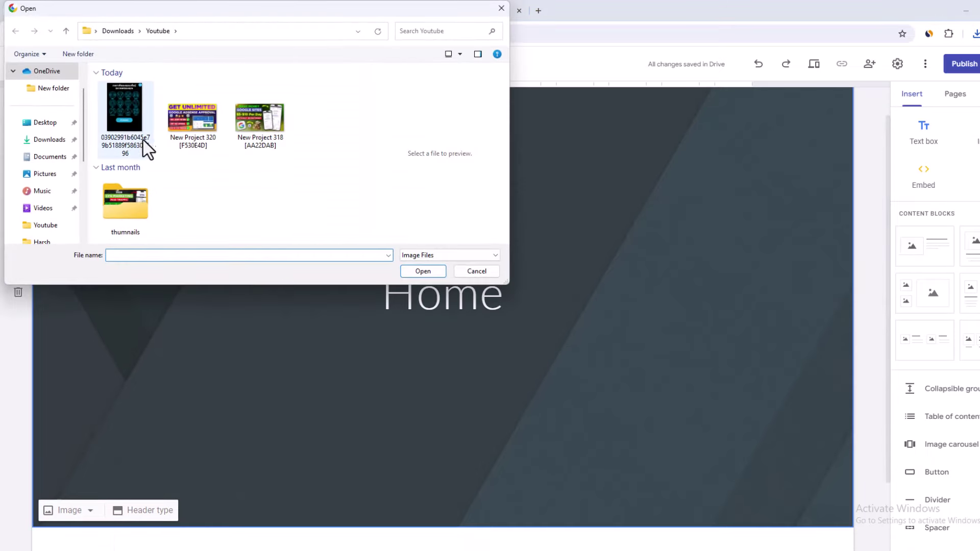
pyautogui.click(134, 123)
pyautogui.click(422, 271)
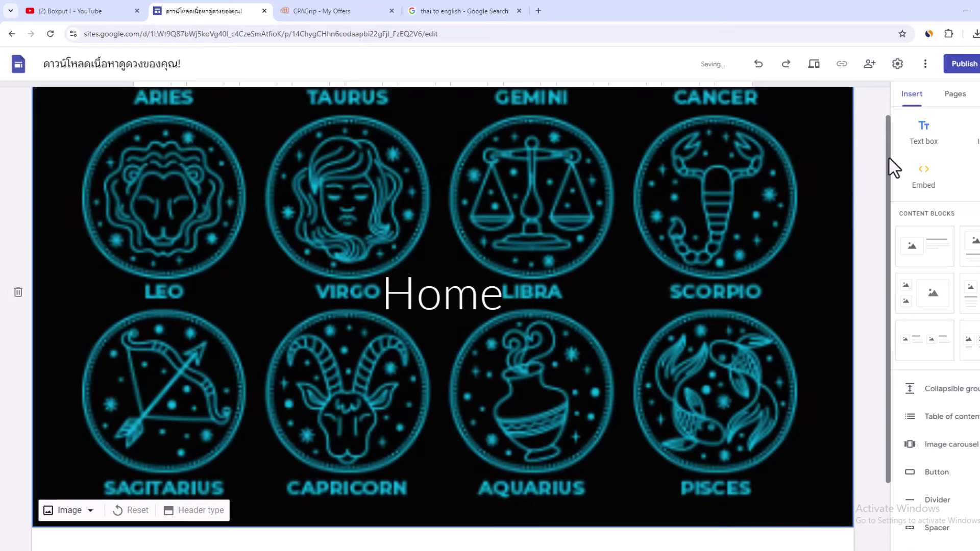
pyautogui.scroll(1, 890, 156)
pyautogui.moveTo(887, 91); pyautogui.dragTo(887, 284)
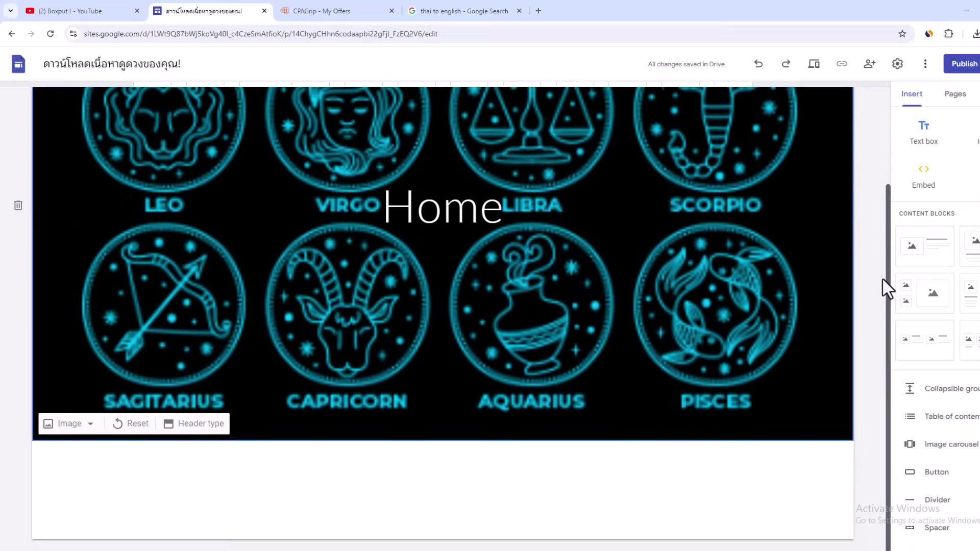
# Step: Clear the 'Home' title text and remove the empty title box from the header
pyautogui.click(429, 210)
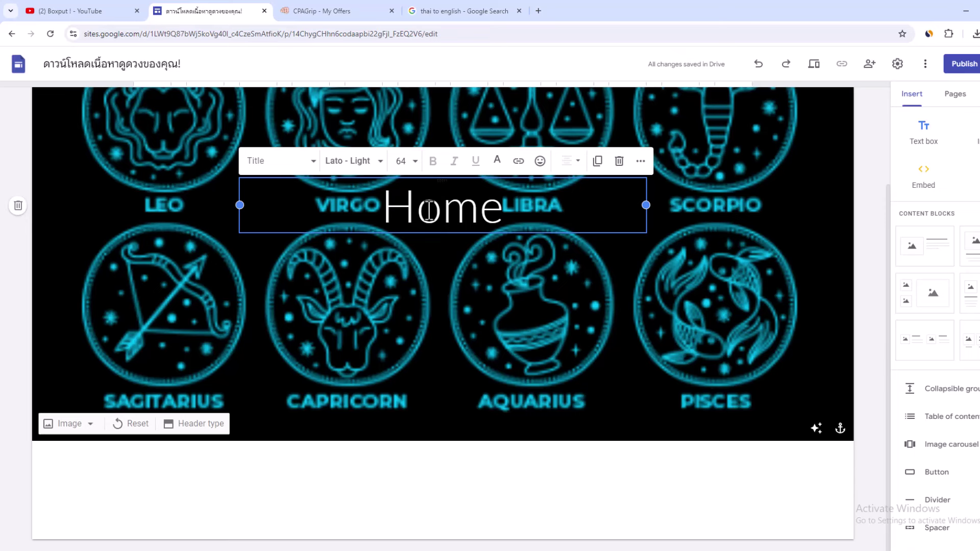
pyautogui.press('BackSpace')
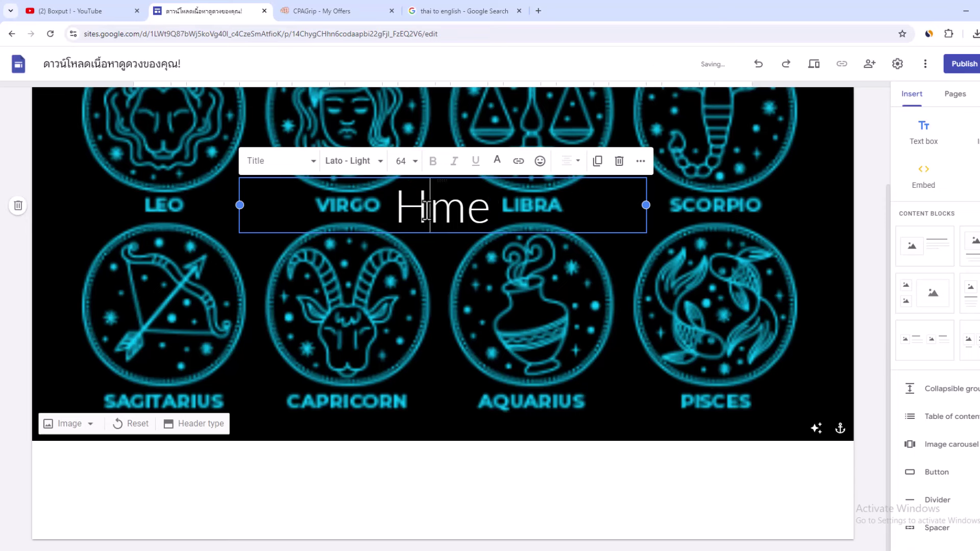
pyautogui.doubleClick(428, 210)
pyautogui.press('BackSpace')
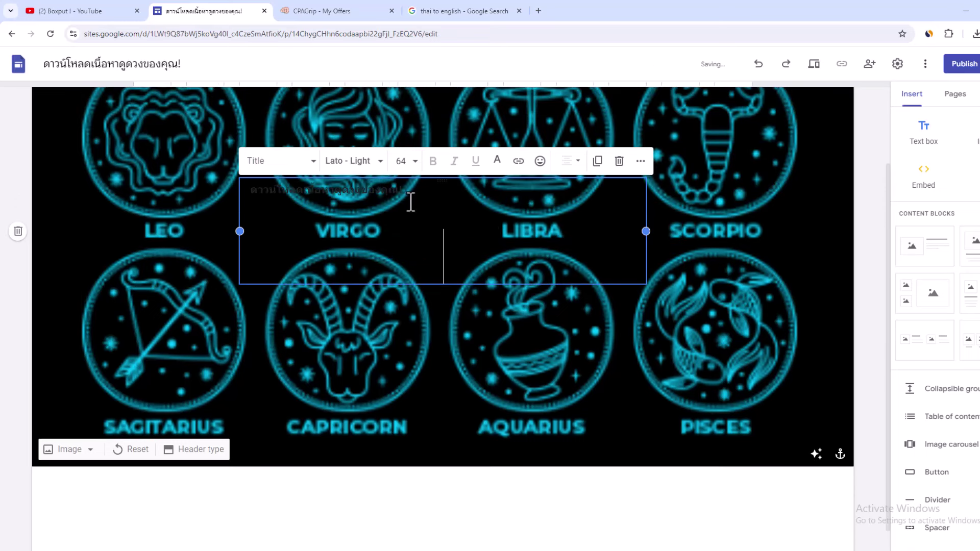
pyautogui.write('ดาวน์โหลดเนื้อหาดูดวงของคุณ!')
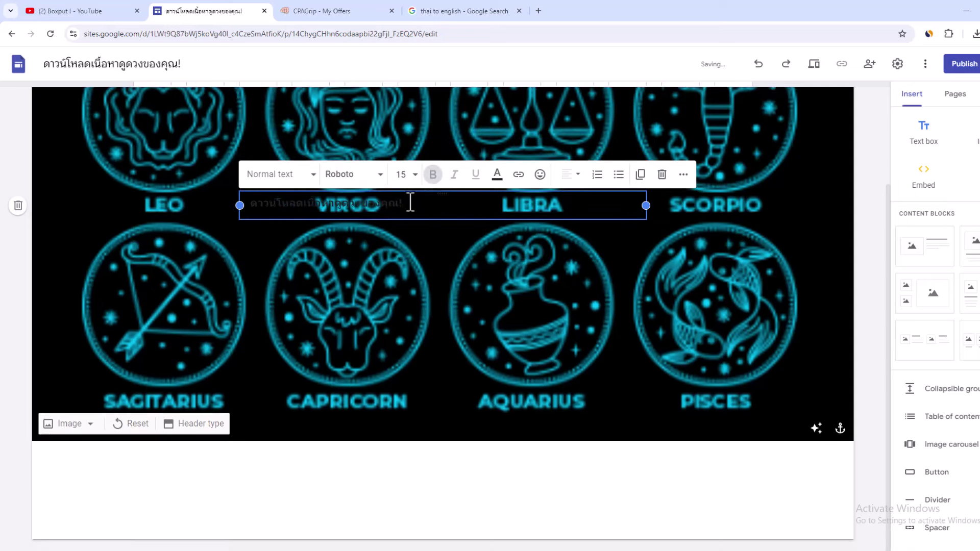
pyautogui.tripleClick(382, 204)
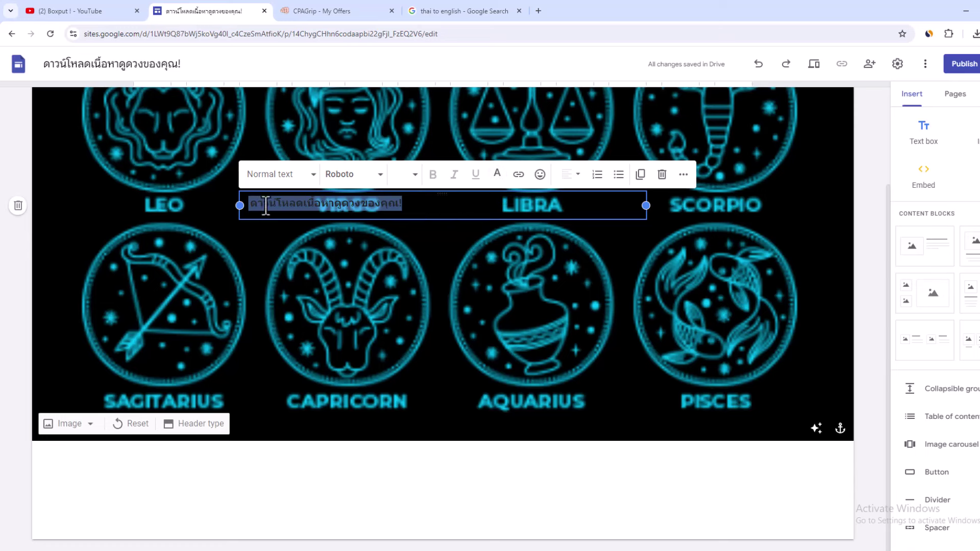
pyautogui.press('BackSpace')
pyautogui.click(283, 260)
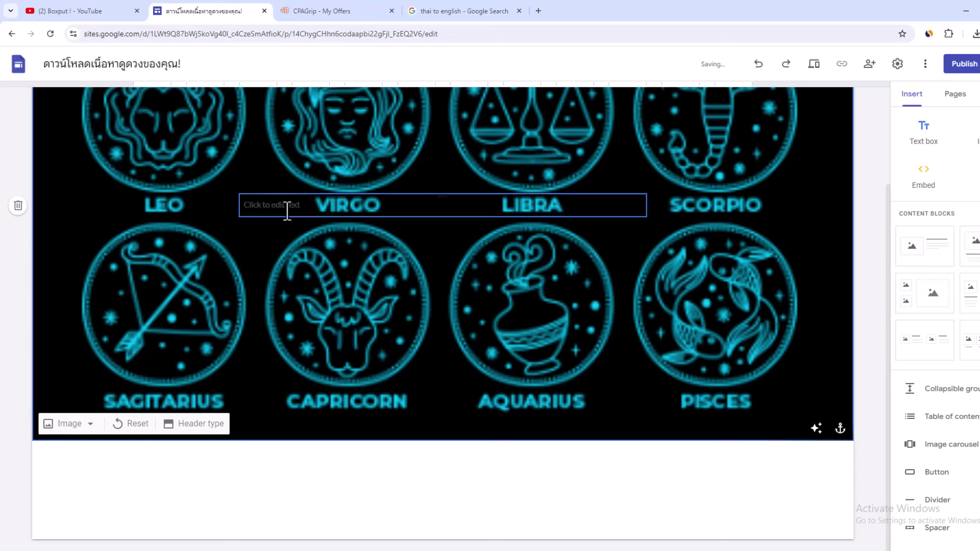
pyautogui.click(319, 212)
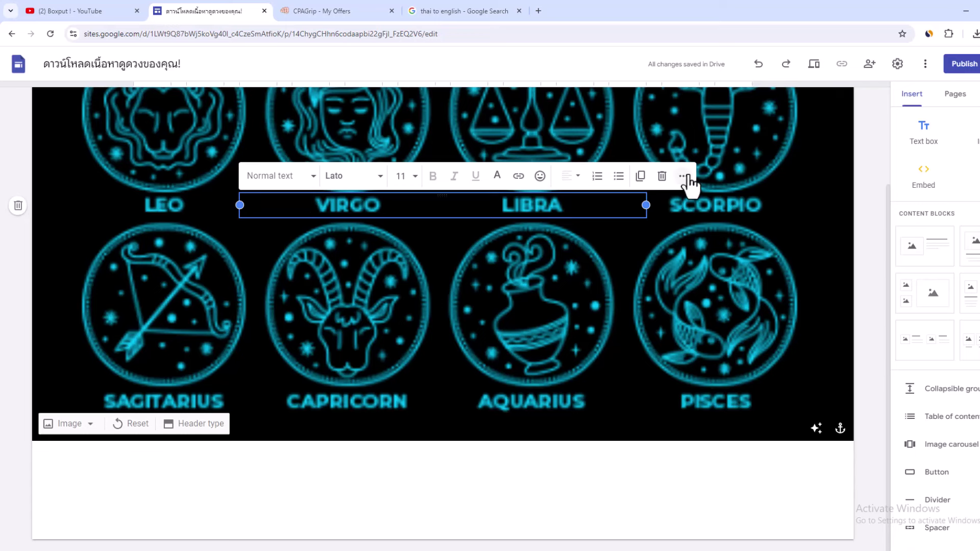
pyautogui.click(662, 176)
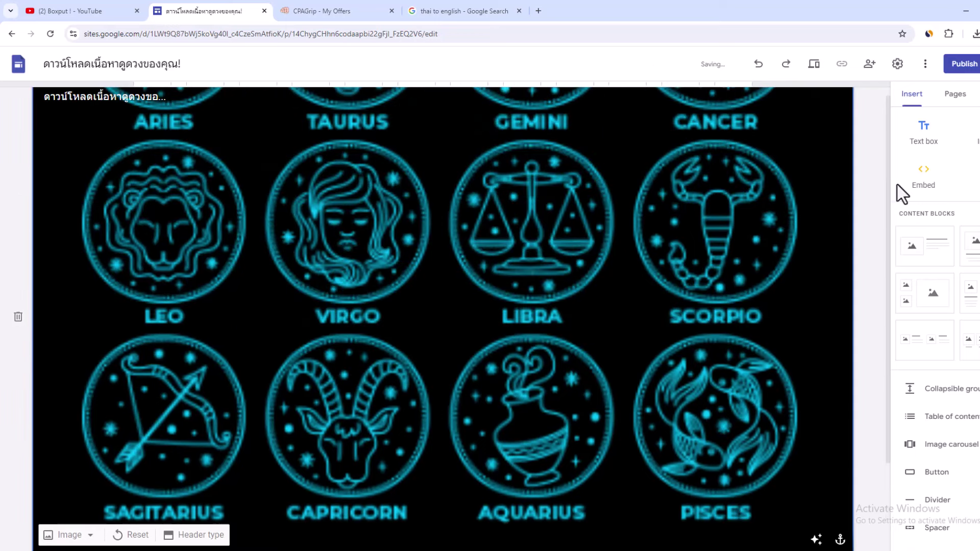
pyautogui.scroll(-2, 877, 320)
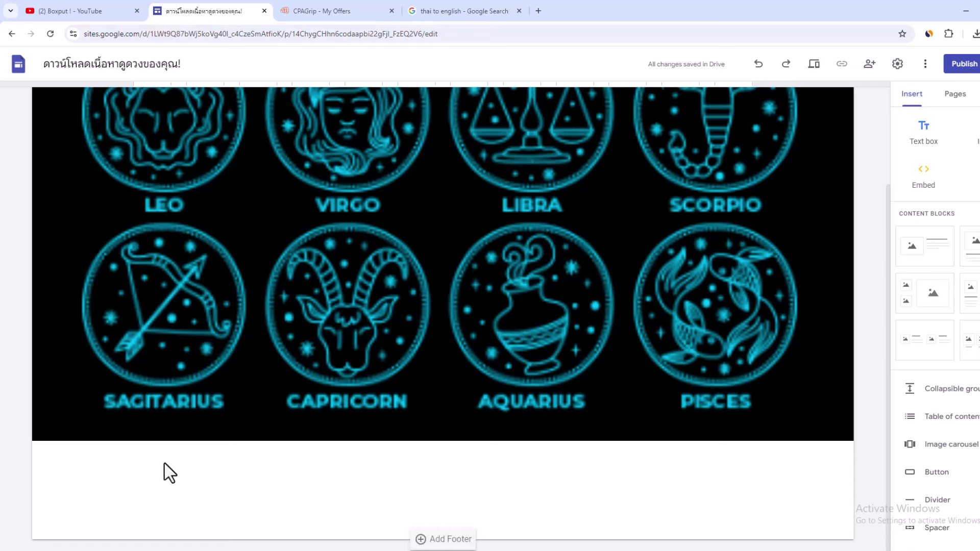
# Step: Add a text box below the cover image and copy the Thai offer title from CPAGrip
pyautogui.click(928, 140)
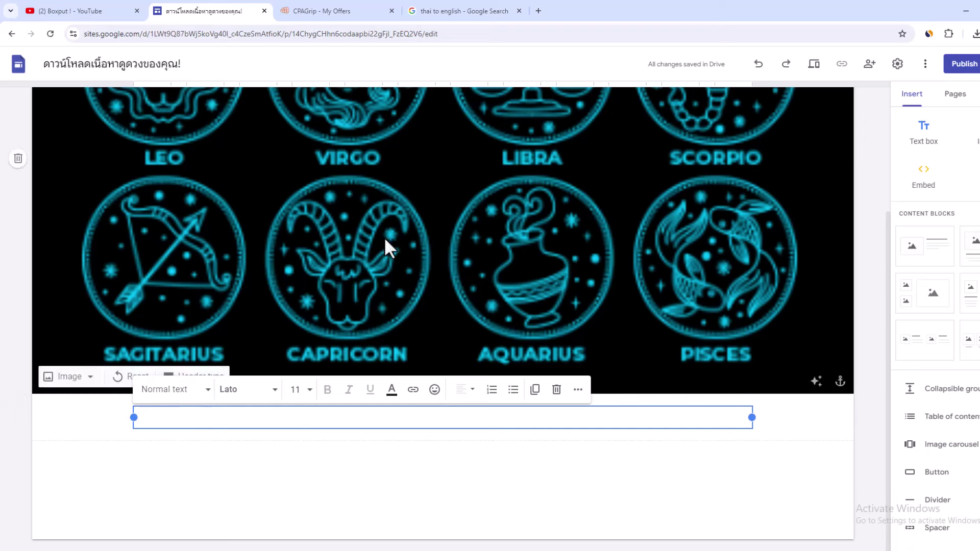
pyautogui.click(333, 9)
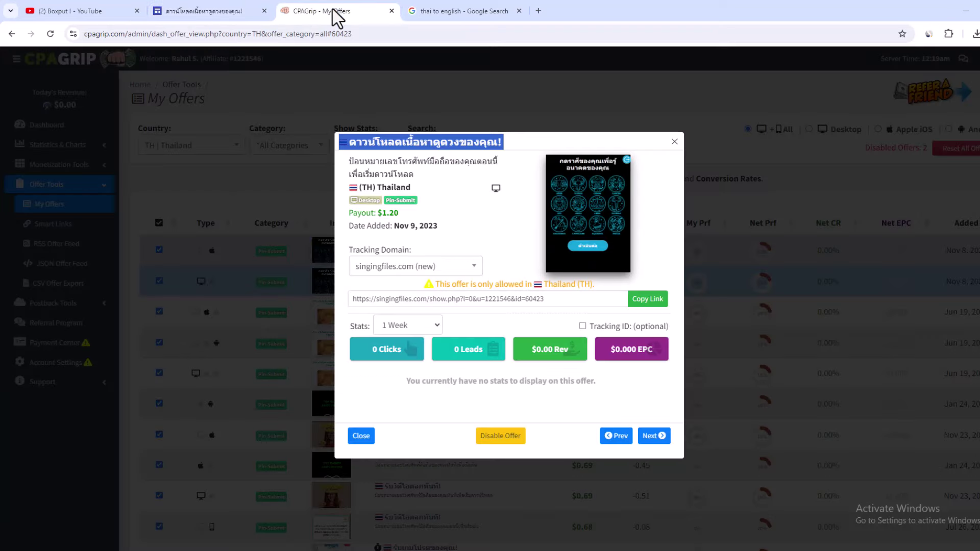
pyautogui.rightClick(383, 147)
pyautogui.click(416, 154)
pyautogui.click(204, 11)
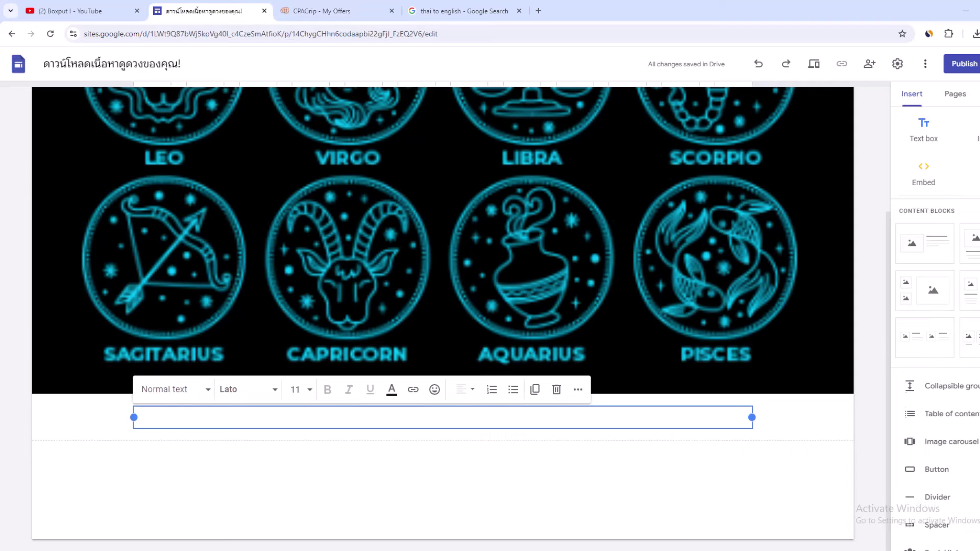
# Step: Insert a button named ดาวน์โหลดเนื้อหาดูดวงของคุณ! linking to the offer's singingfiles.com tracking link
pyautogui.click(936, 314)
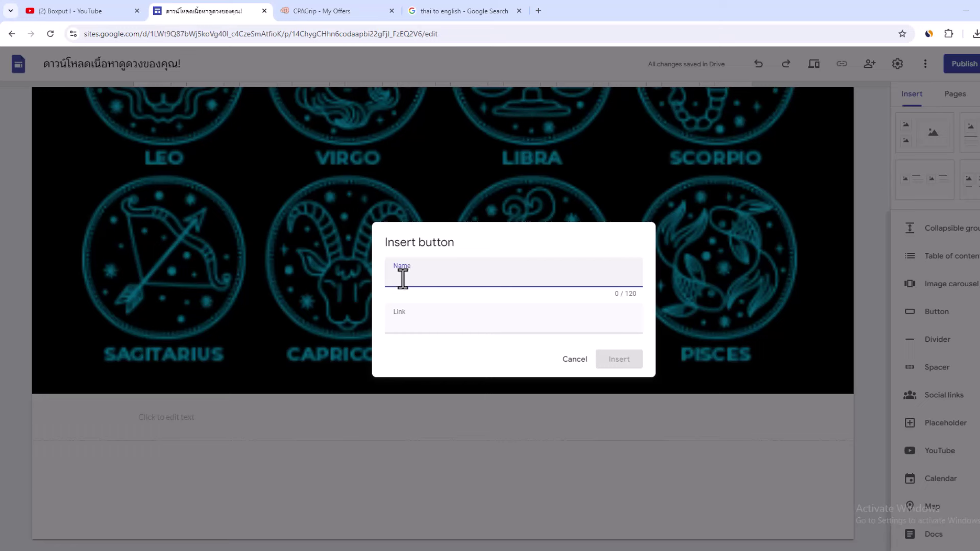
pyautogui.hotkey('ctrl', 'v')
pyautogui.click(419, 326)
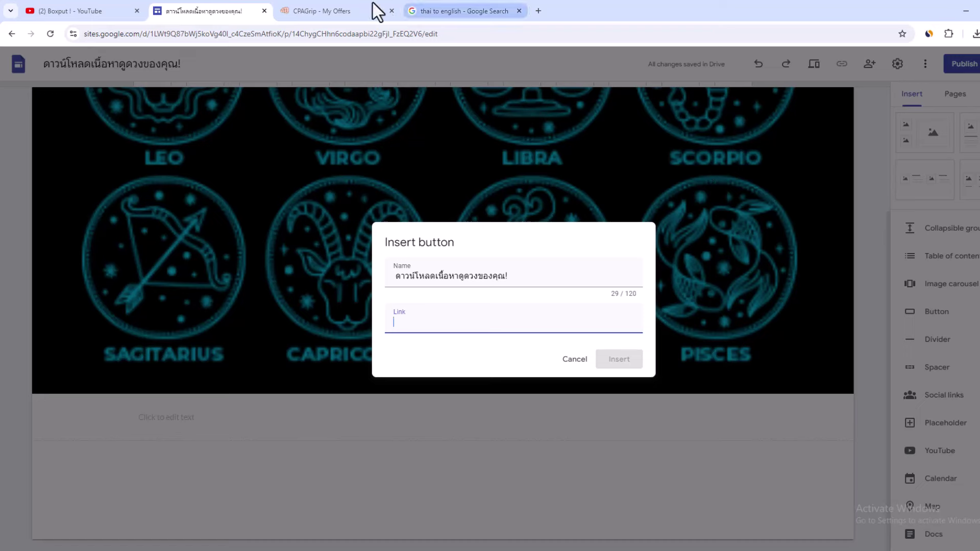
pyautogui.click(310, 13)
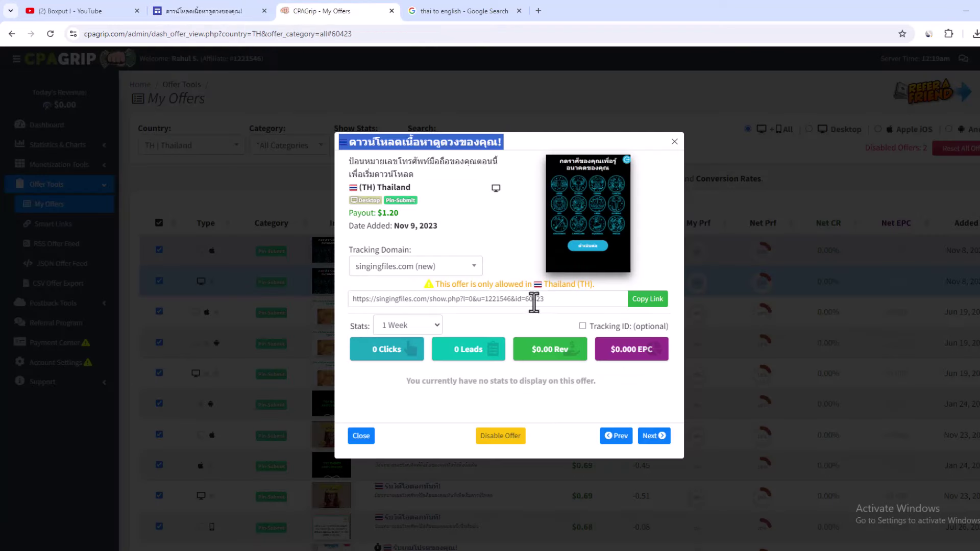
pyautogui.click(446, 300)
pyautogui.click(647, 299)
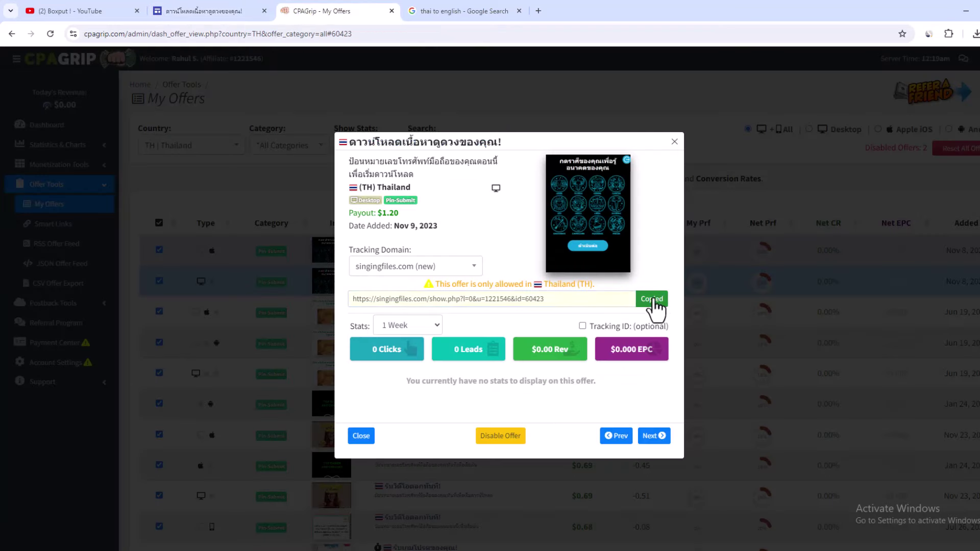
pyautogui.click(204, 11)
pyautogui.hotkey('ctrl', 'v')
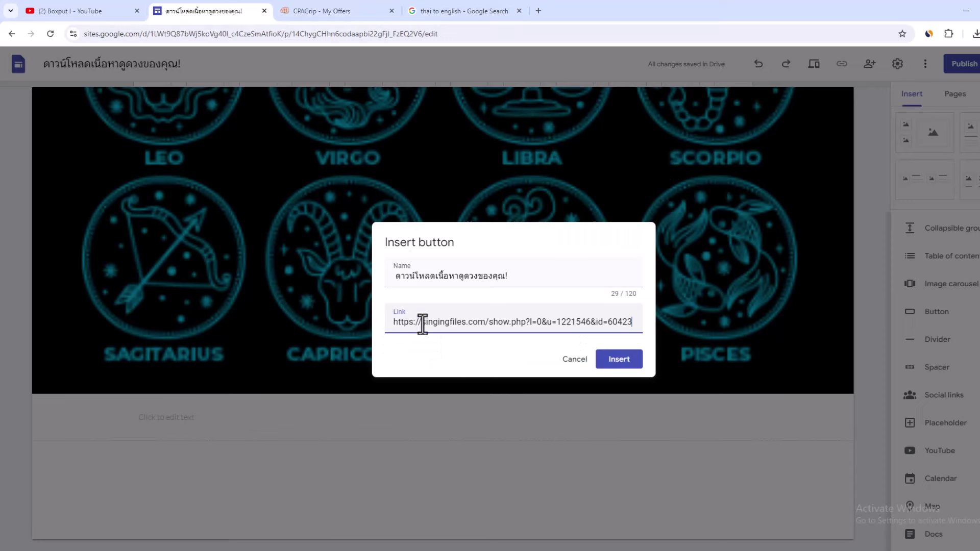
pyautogui.click(620, 372)
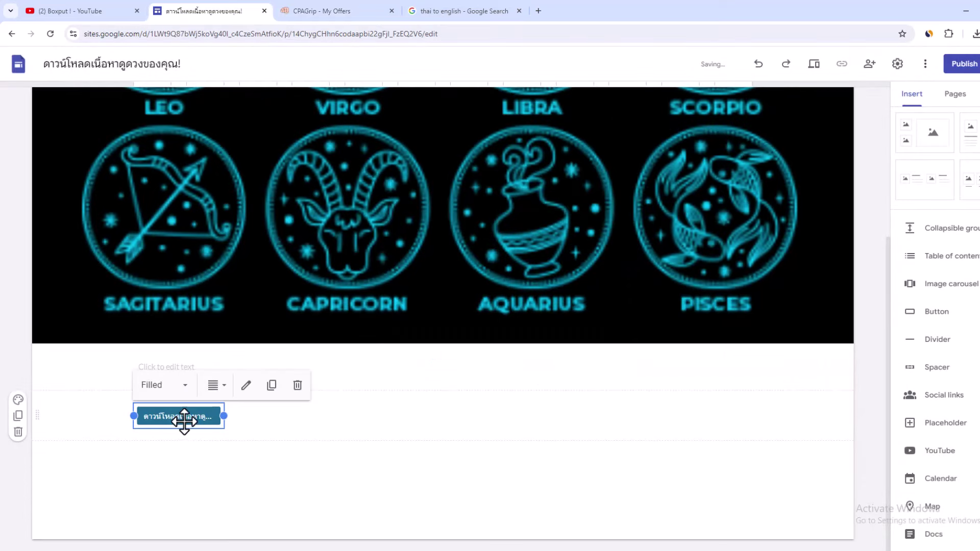
# Step: Move the button beneath the zodiac image, centre it and size it to fit its label
pyautogui.moveTo(184, 420); pyautogui.dragTo(461, 347)
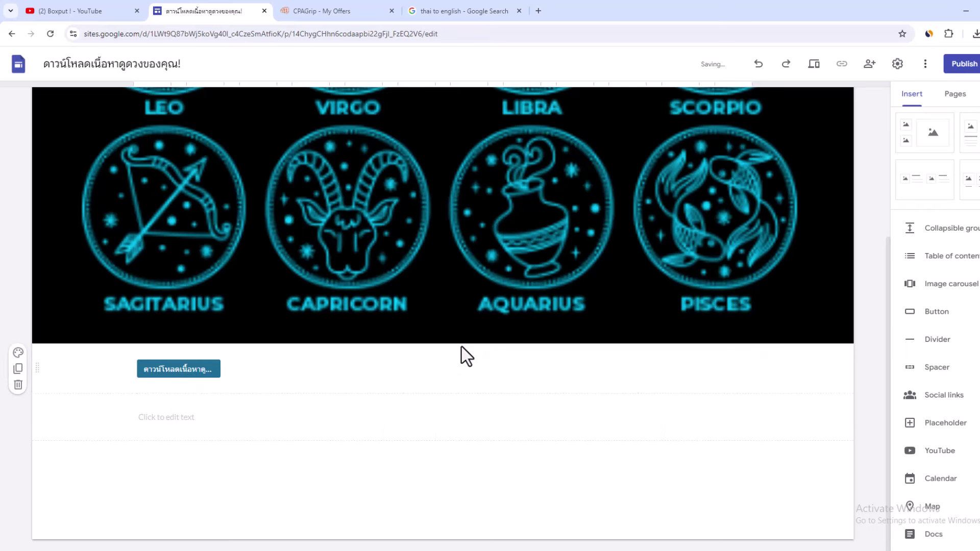
pyautogui.click(219, 370)
pyautogui.moveTo(225, 370); pyautogui.dragTo(328, 370)
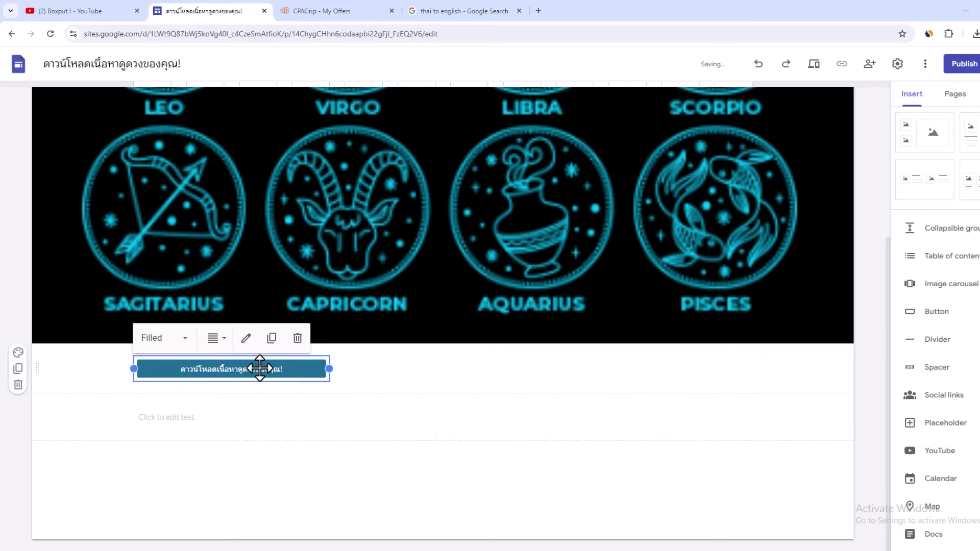
pyautogui.moveTo(258, 368); pyautogui.dragTo(455, 358)
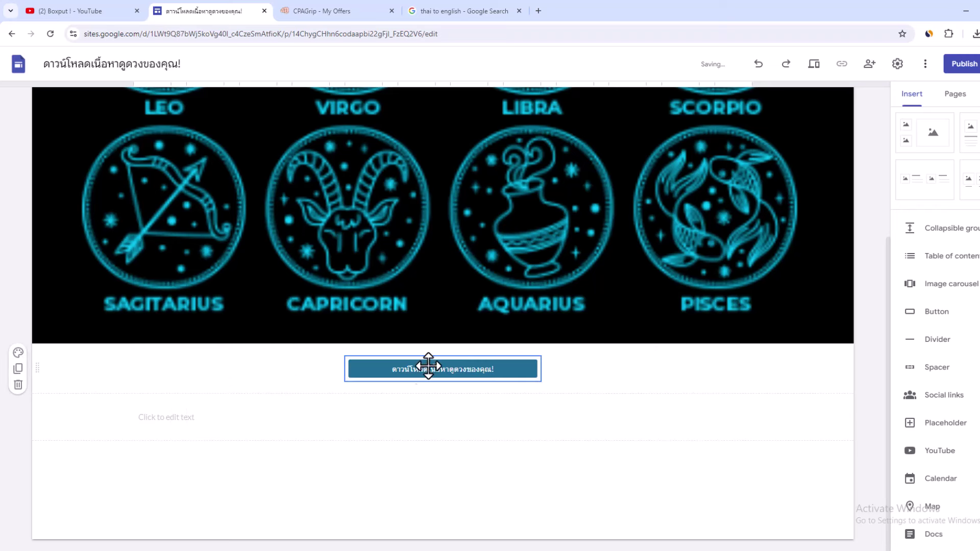
pyautogui.moveTo(541, 367); pyautogui.dragTo(469, 372)
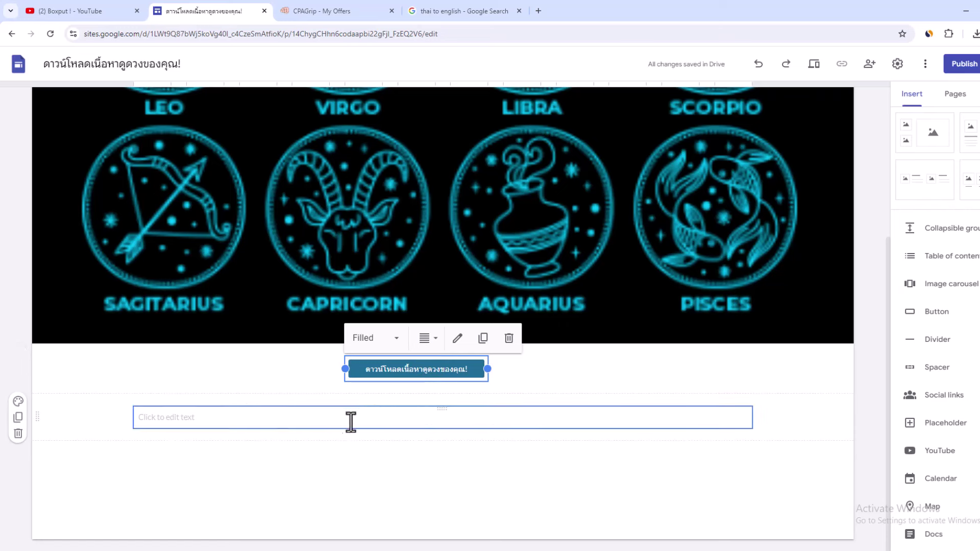
# Step: Paste the offer's Thai description into the text box below the download button
pyautogui.click(229, 401)
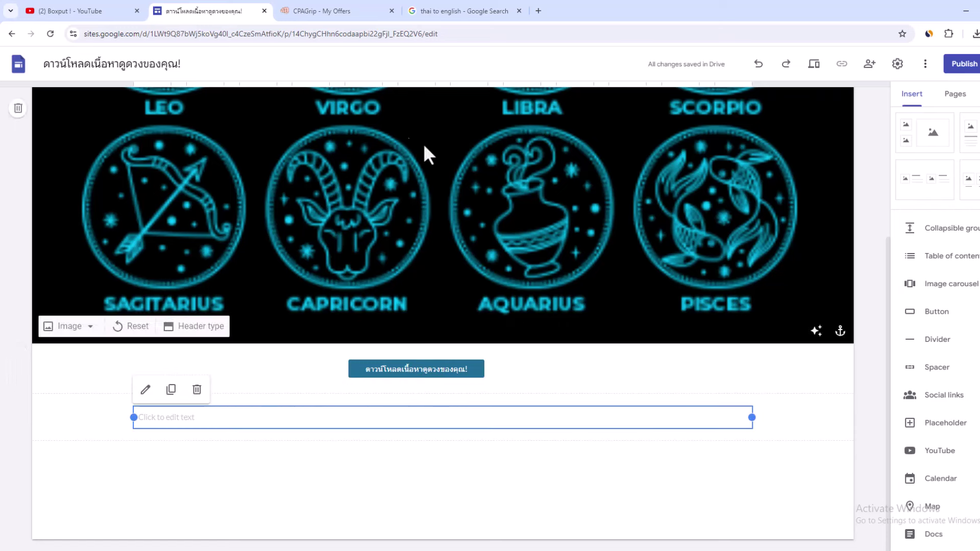
pyautogui.click(309, 11)
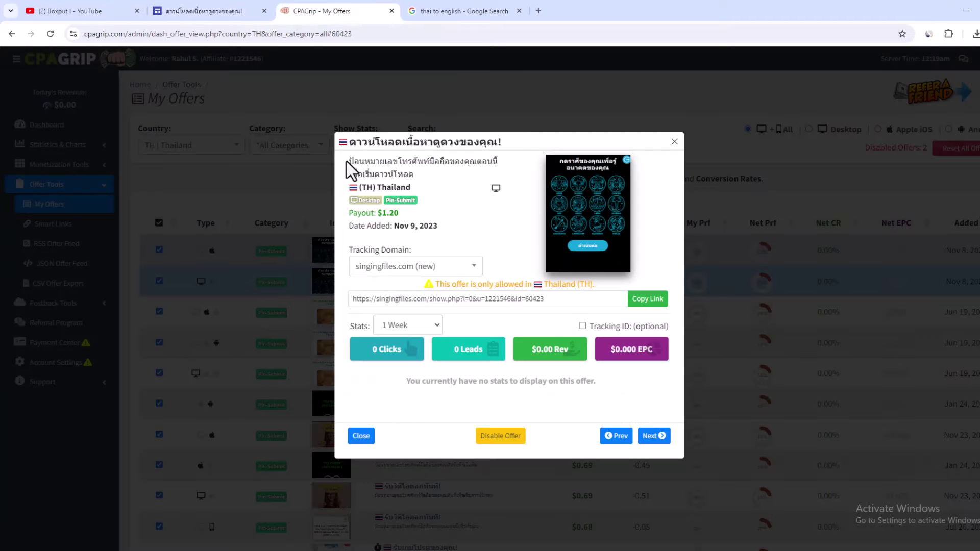
pyautogui.moveTo(356, 166); pyautogui.dragTo(416, 173)
pyautogui.rightClick(432, 170)
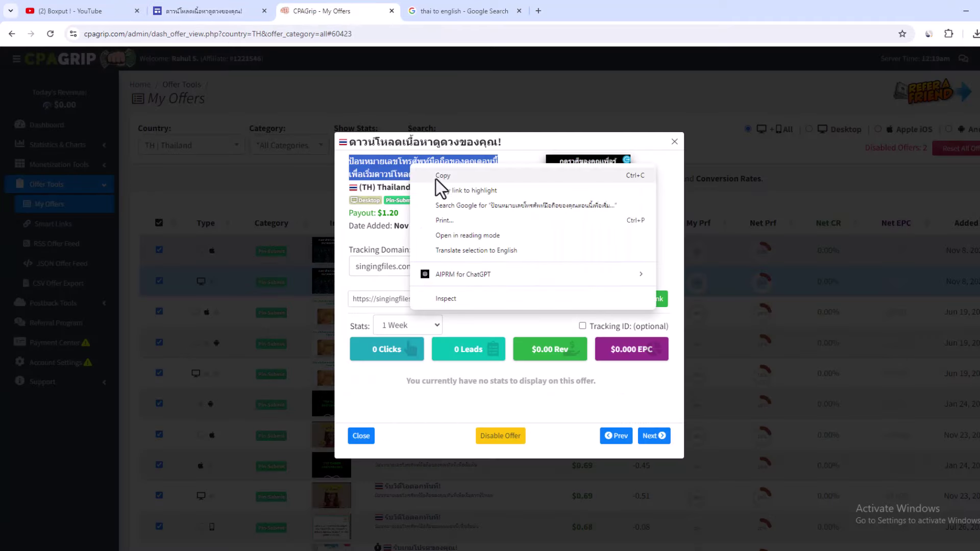
pyautogui.click(437, 179)
pyautogui.click(163, 12)
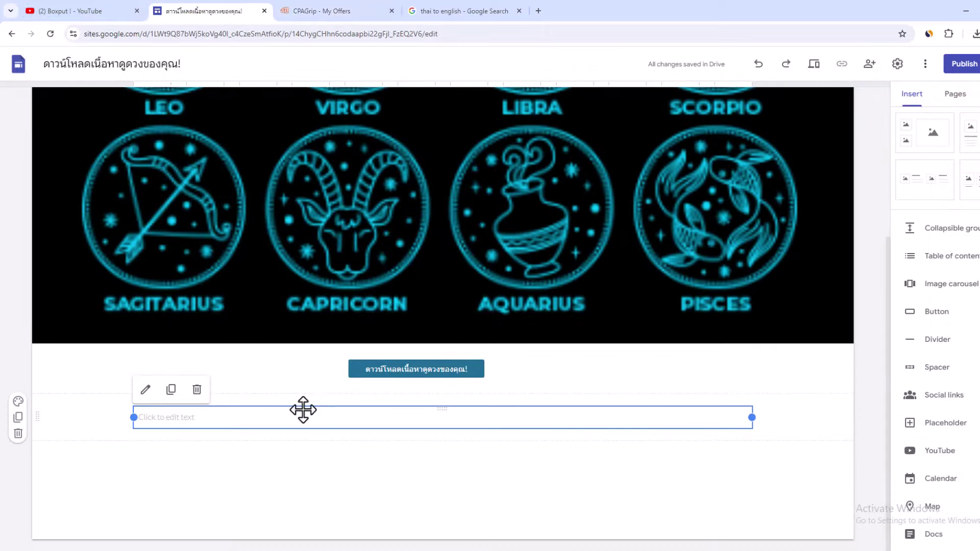
pyautogui.hotkey('ctrl', 'v')
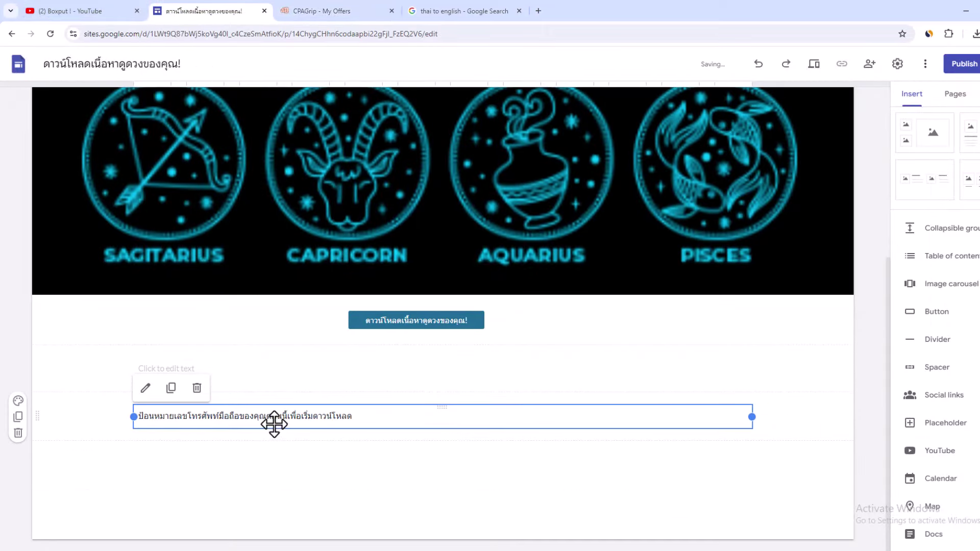
# Step: Delete the leftover empty text box, leaving the description text box in place
pyautogui.click(271, 369)
pyautogui.click(550, 343)
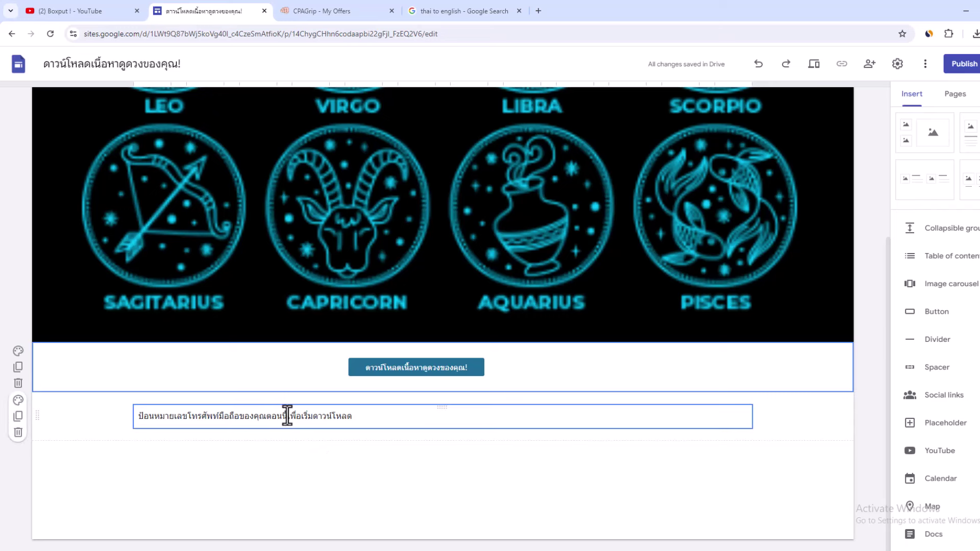
pyautogui.click(234, 416)
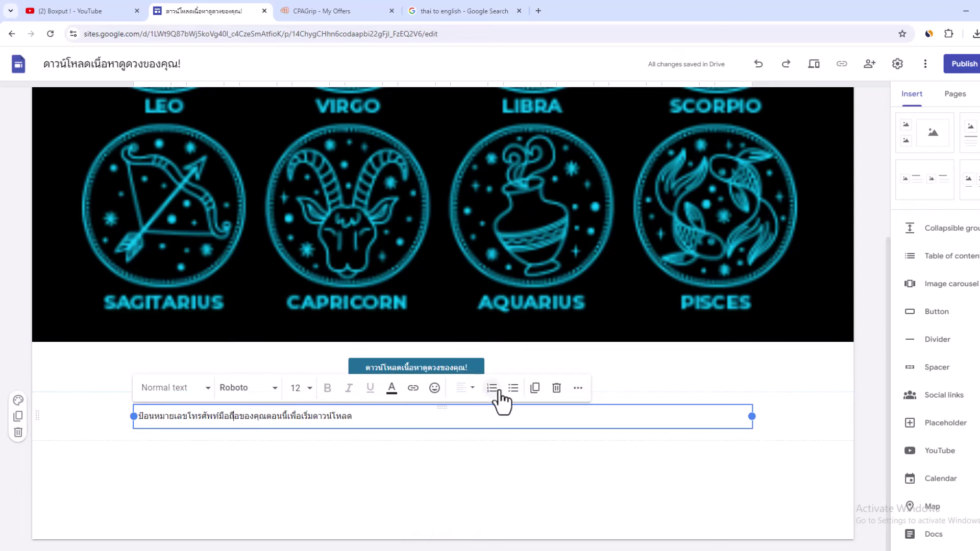
pyautogui.click(302, 461)
pyautogui.click(304, 416)
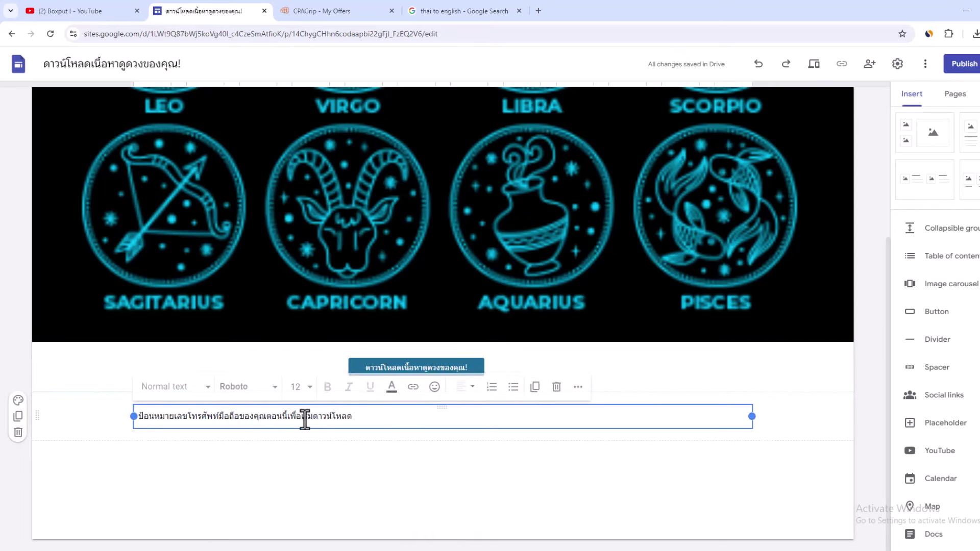
# Step: Publish the site at web address vghgfh657657, replacing earlier trial addresses
pyautogui.click(964, 64)
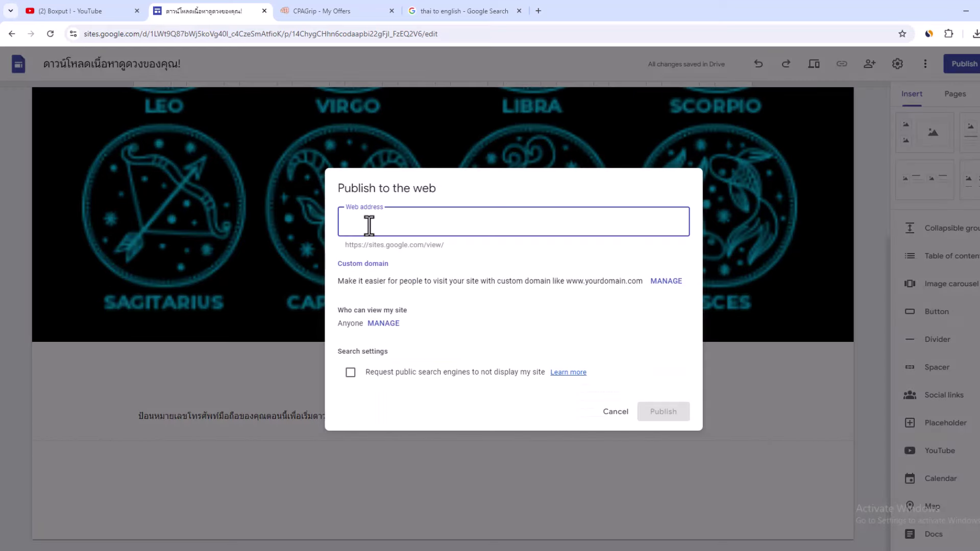
pyautogui.write('65465465')
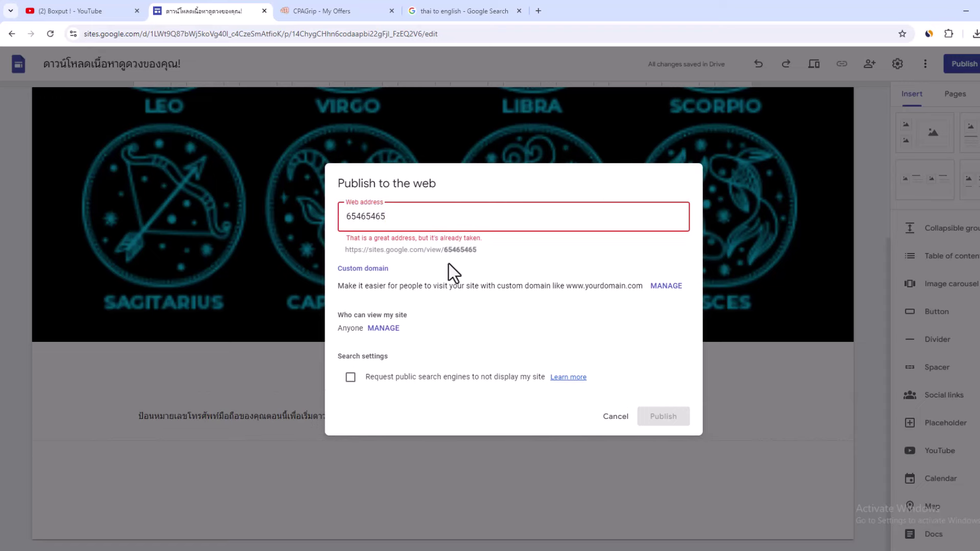
pyautogui.press('BackSpace')
pyautogui.press('BackSpace')
pyautogui.press('BackSpace')
pyautogui.press('BackSpace')
pyautogui.press('BackSpace')
pyautogui.press('BackSpace')
pyautogui.press('BackSpace')
pyautogui.press('BackSpace')
pyautogui.click(315, 11)
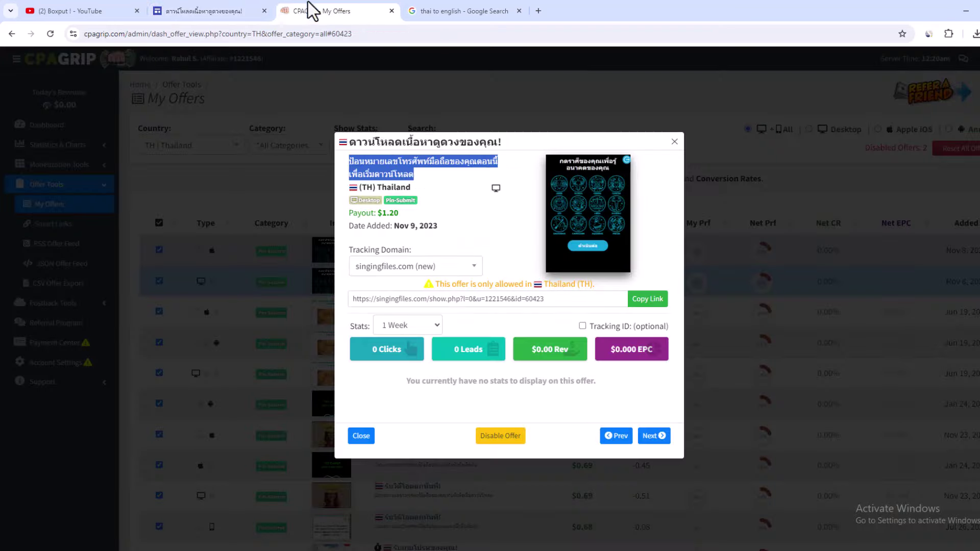
pyautogui.tripleClick(382, 142)
pyautogui.rightClick(388, 143)
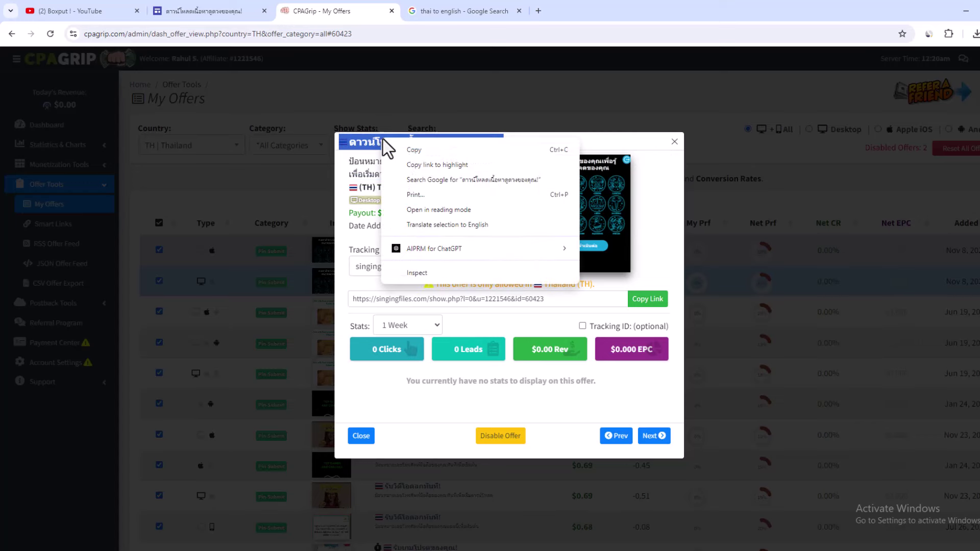
pyautogui.click(409, 156)
pyautogui.click(206, 10)
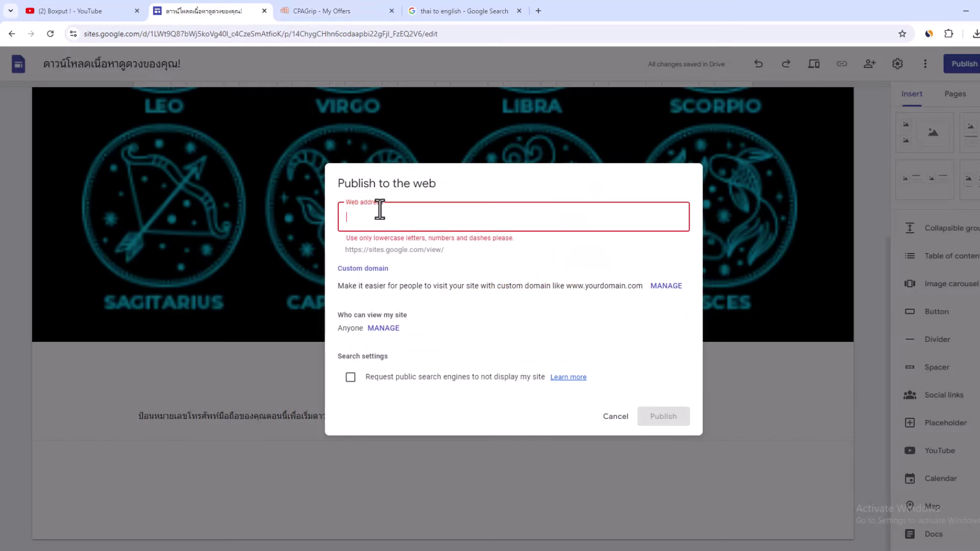
pyautogui.hotkey('ctrl', 'v')
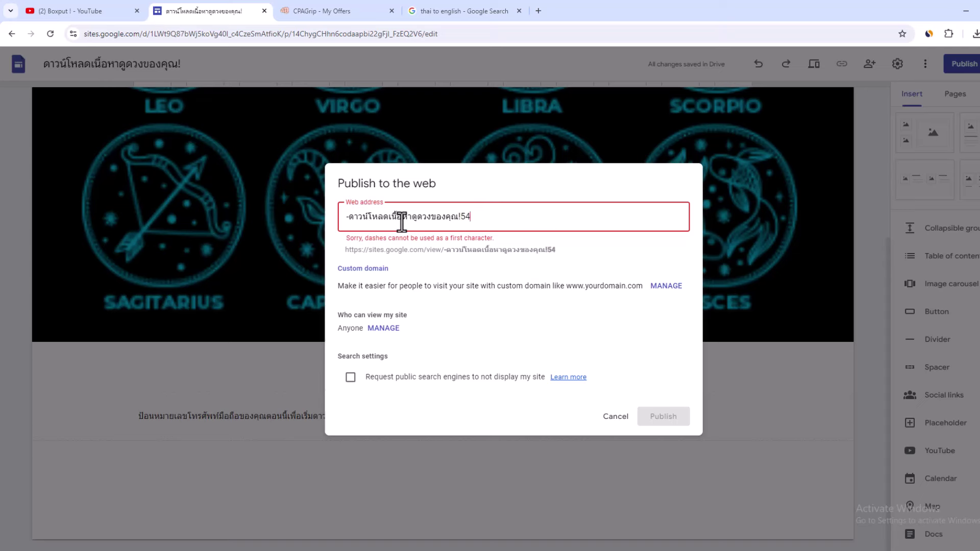
pyautogui.press('BackSpace')
pyautogui.press('BackSpace')
pyautogui.press('BackSpace')
pyautogui.press('BackSpace')
pyautogui.press('BackSpace')
pyautogui.tripleClick(412, 216)
pyautogui.write('vghgfh657657')
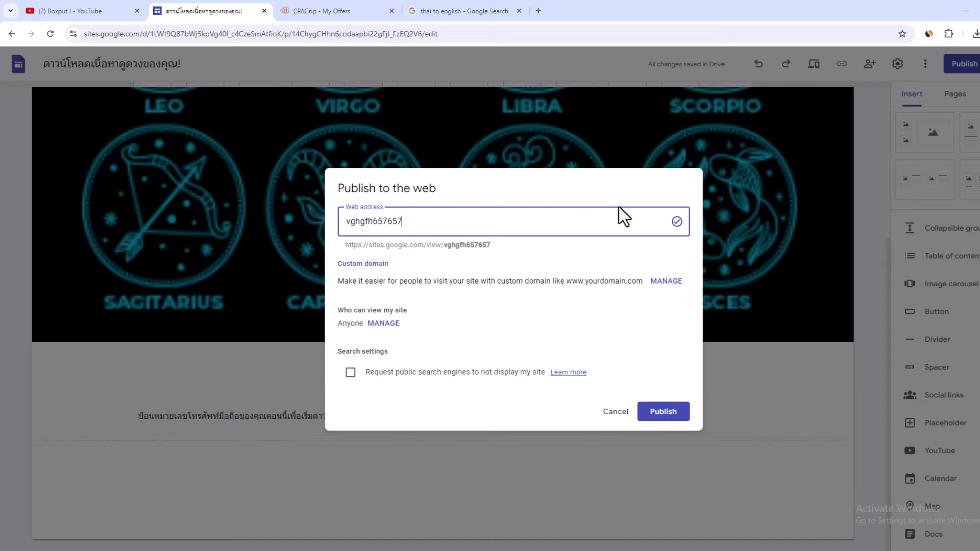
pyautogui.click(663, 412)
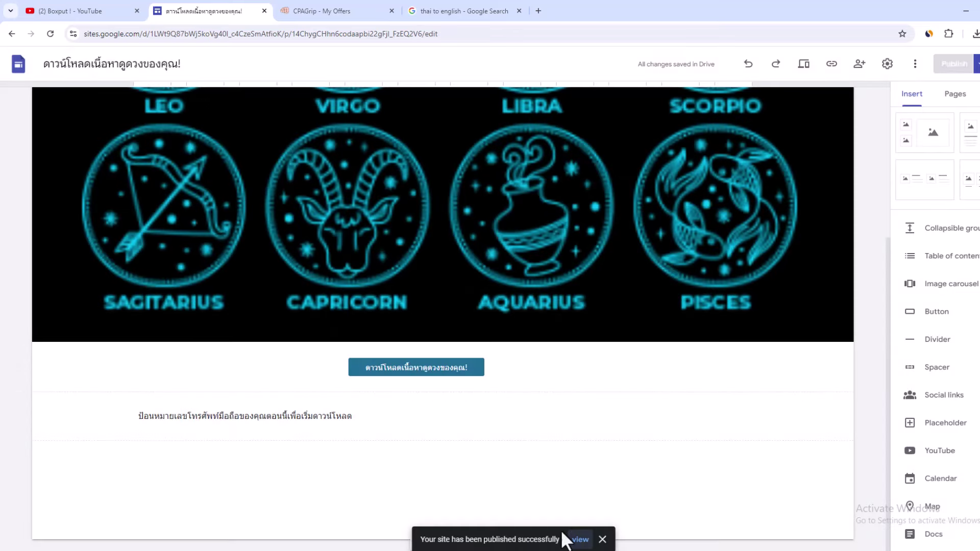
# Step: View the live site, test its download button, and close the resulting offer error tab
pyautogui.click(581, 540)
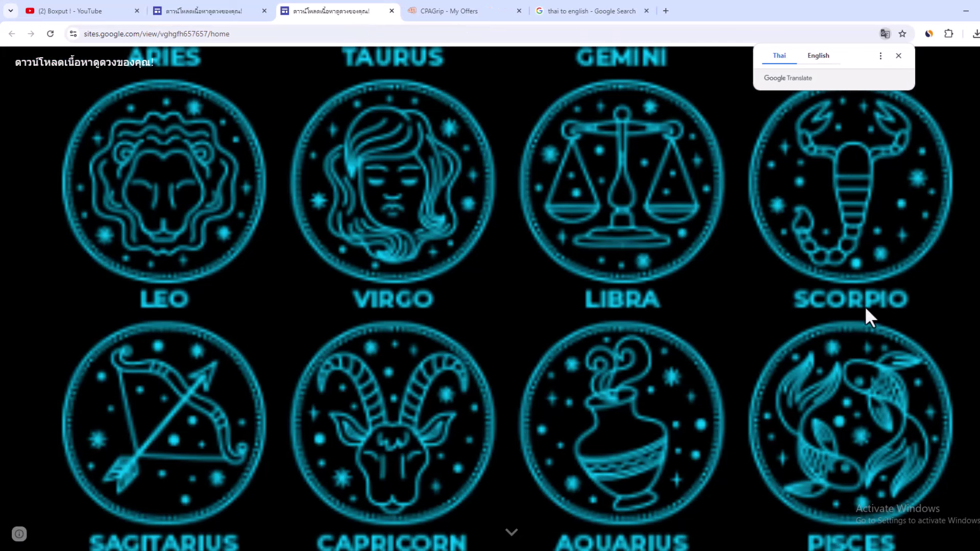
pyautogui.scroll(-1, 914, 71)
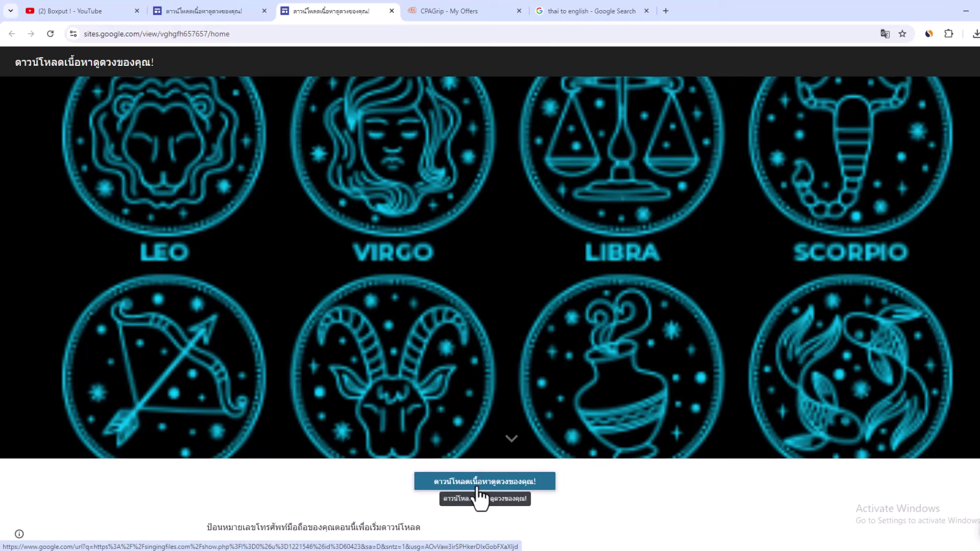
pyautogui.click(479, 492)
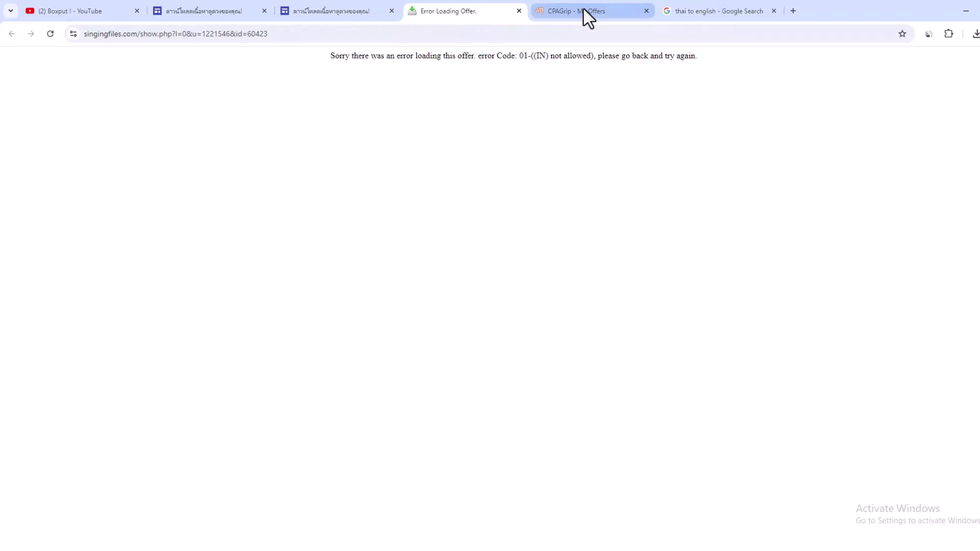
pyautogui.click(518, 10)
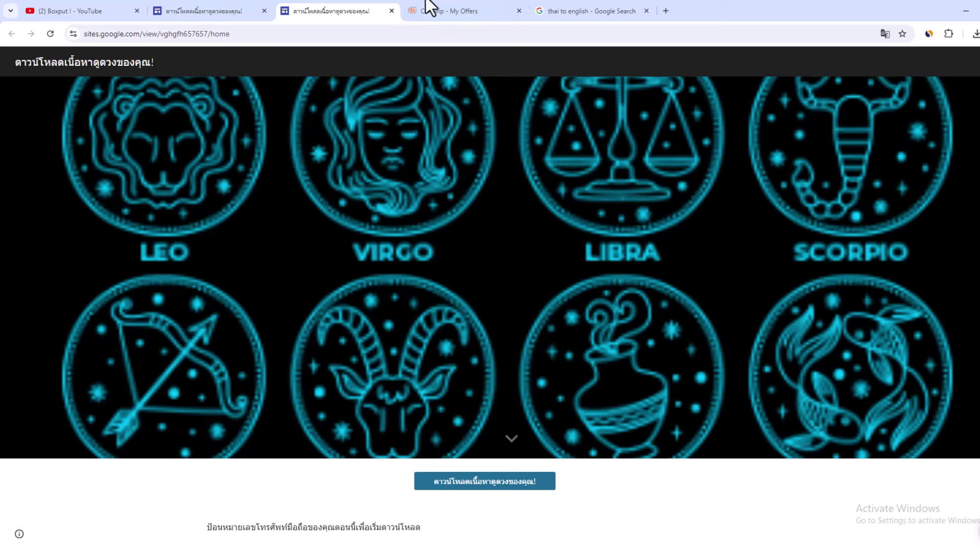
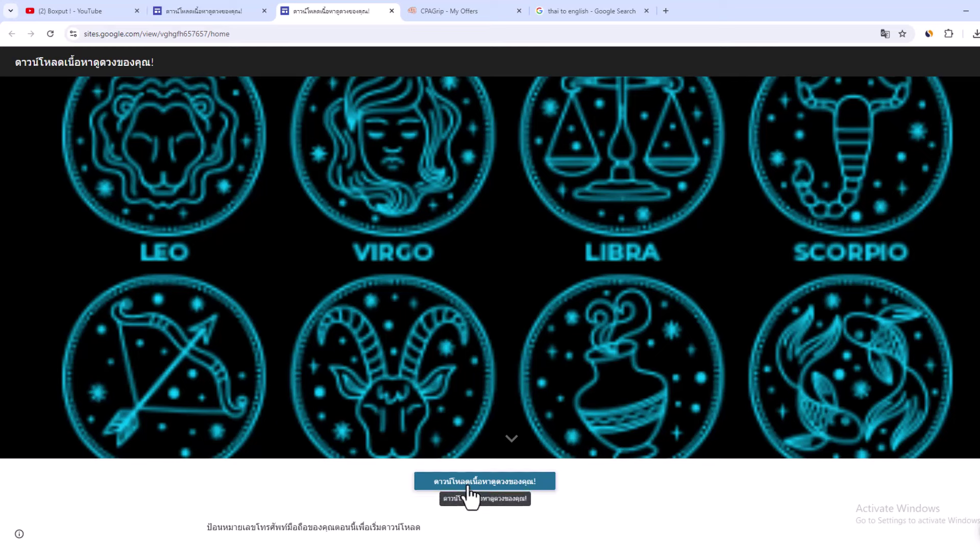
# Step: Check the CPAGrip zodiac offer paying $1.20, then load kapook.com in a new tab
pyautogui.click(479, 12)
pyautogui.click(360, 216)
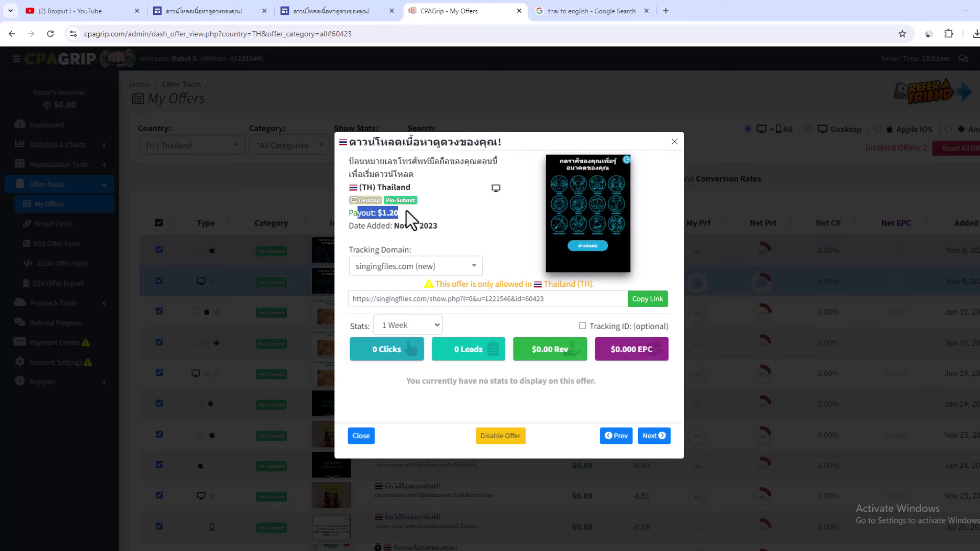
pyautogui.click(666, 12)
pyautogui.write('kapook.com')
pyautogui.press('Return')
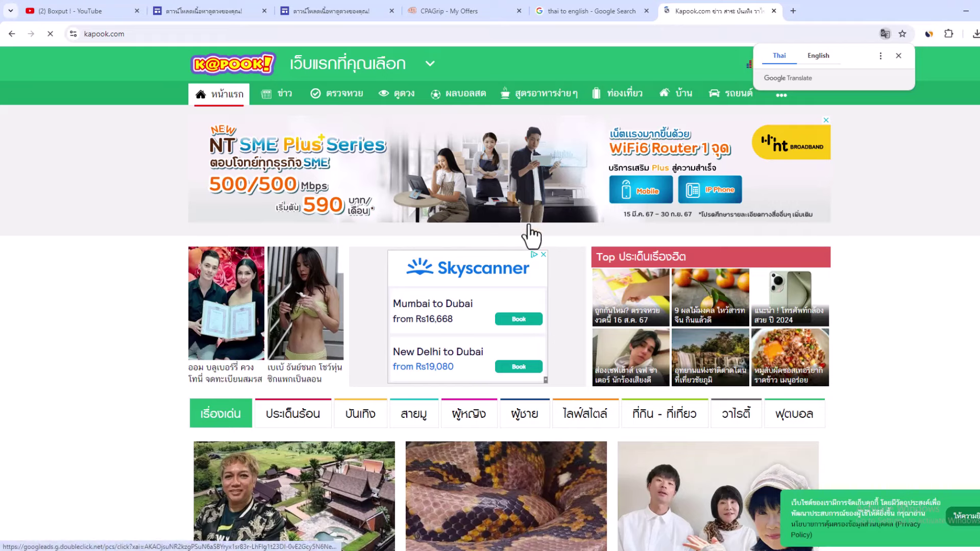
# Step: Translate kapook.com into English and log in through Sign in with Google
pyautogui.click(819, 57)
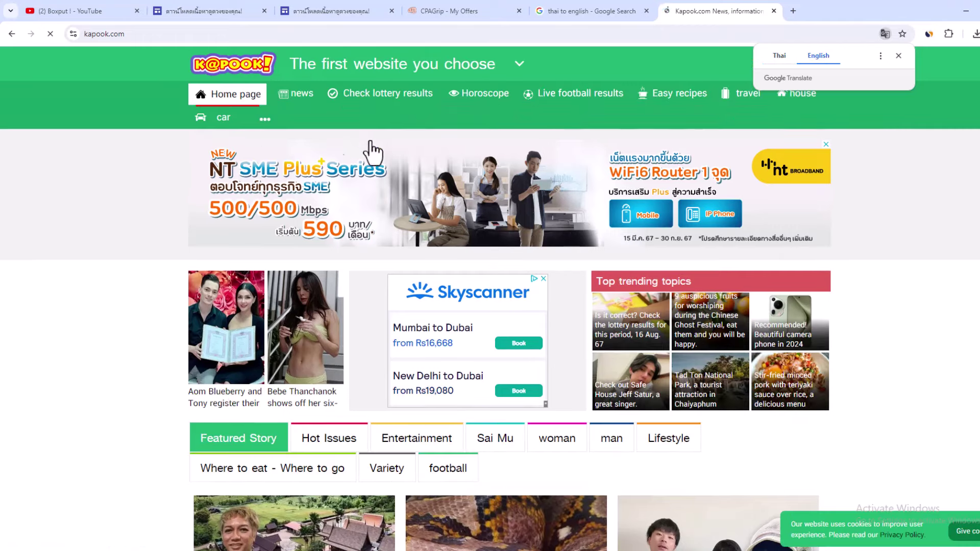
pyautogui.click(898, 56)
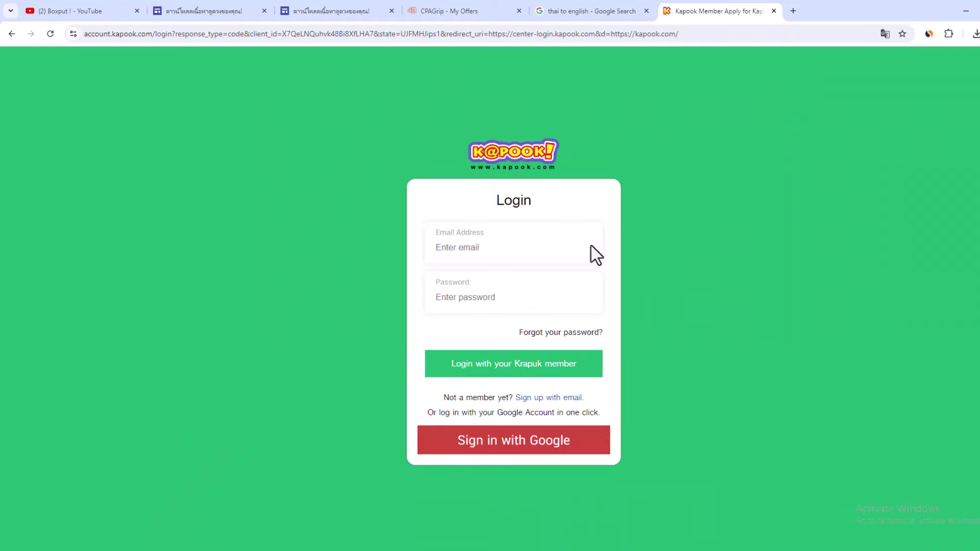
pyautogui.click(535, 452)
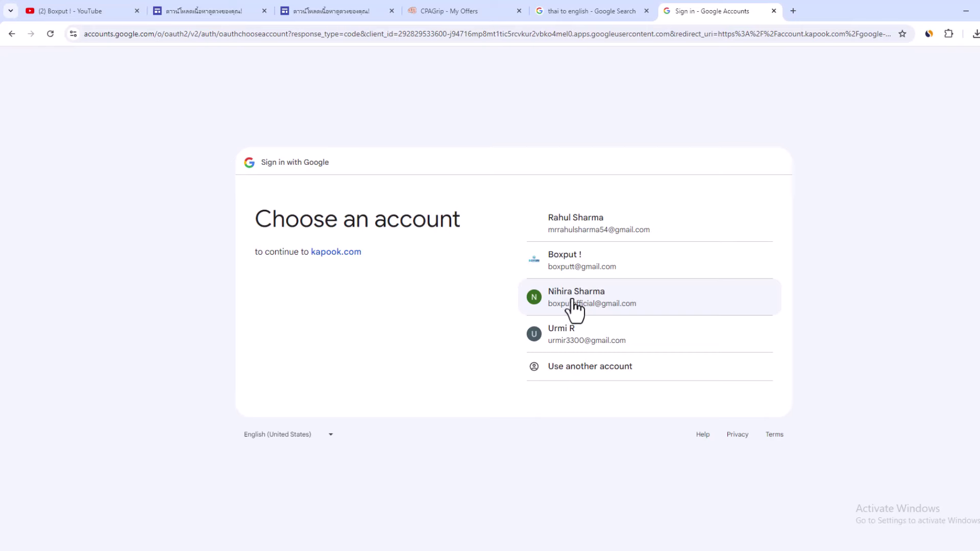
pyautogui.click(574, 306)
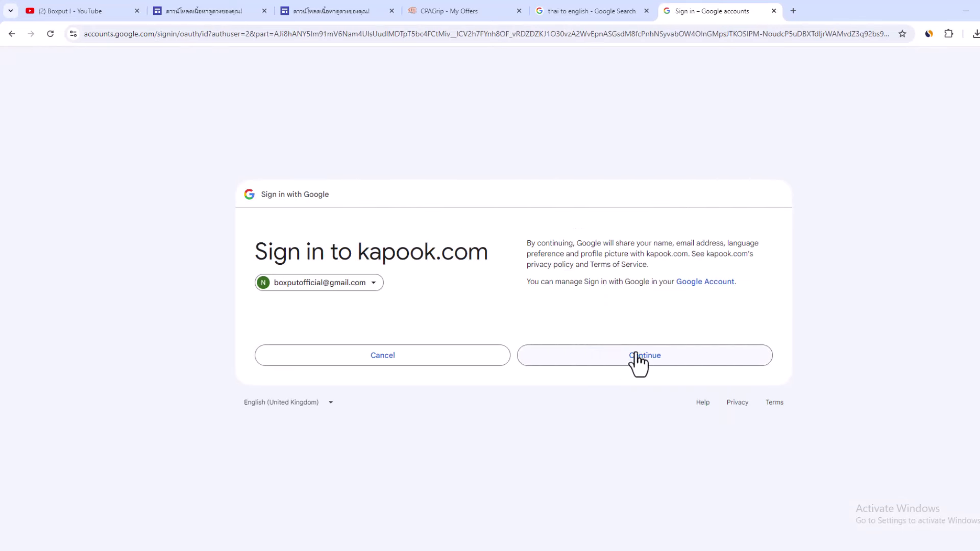
pyautogui.click(636, 355)
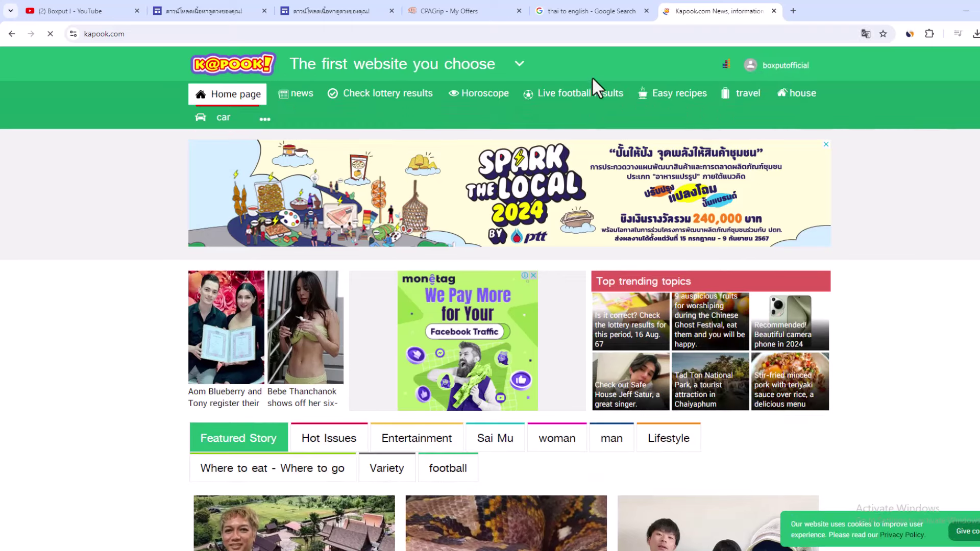
# Step: Go from the profile menu to the Kapook Market shop and start a Product selling post
pyautogui.click(767, 67)
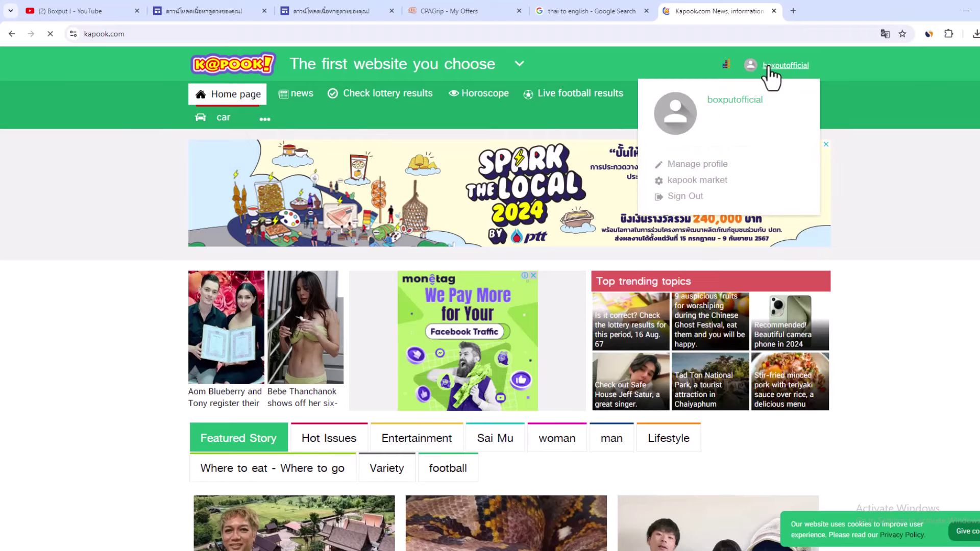
pyautogui.click(699, 182)
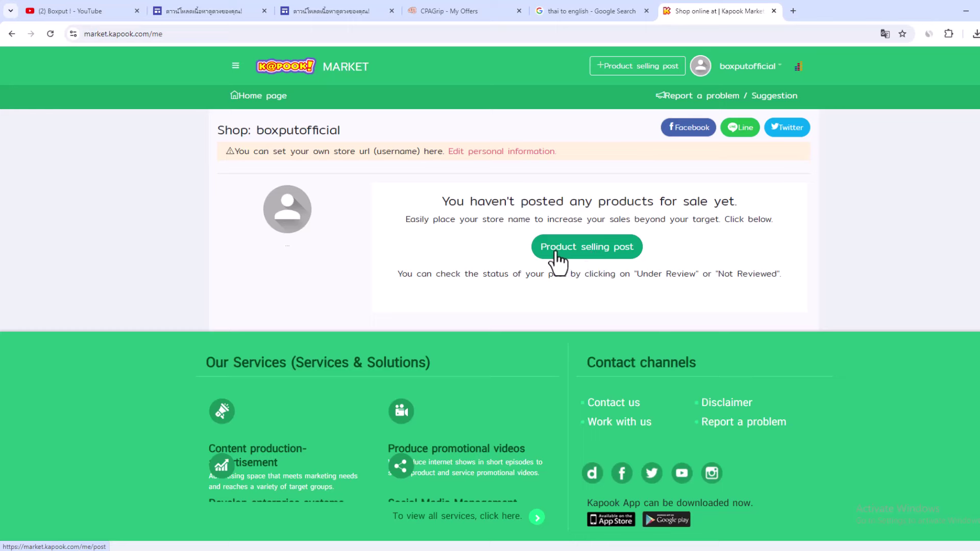
pyautogui.click(575, 252)
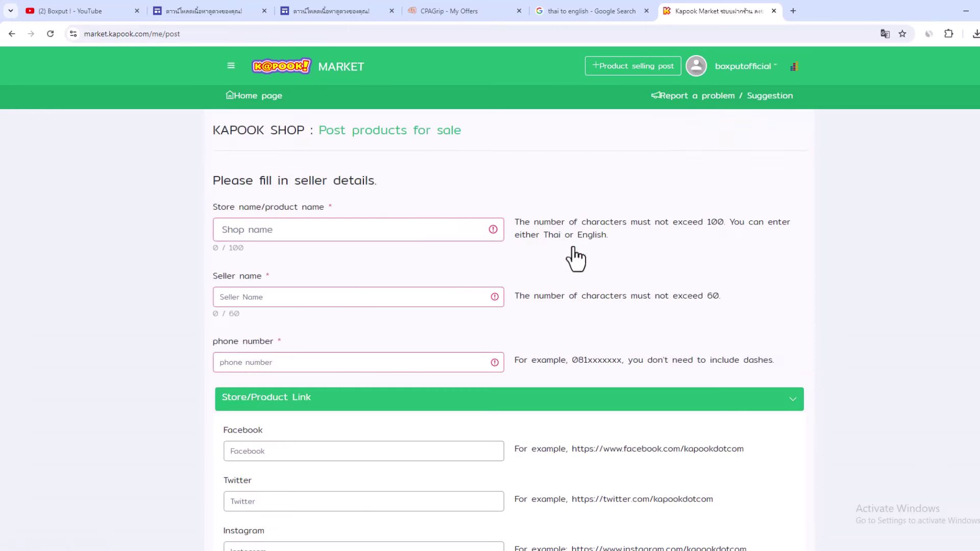
# Step: Enter 'boxput' as the shop name, replacing a briefly pasted CPAGrip offer title
pyautogui.click(286, 10)
pyautogui.click(239, 10)
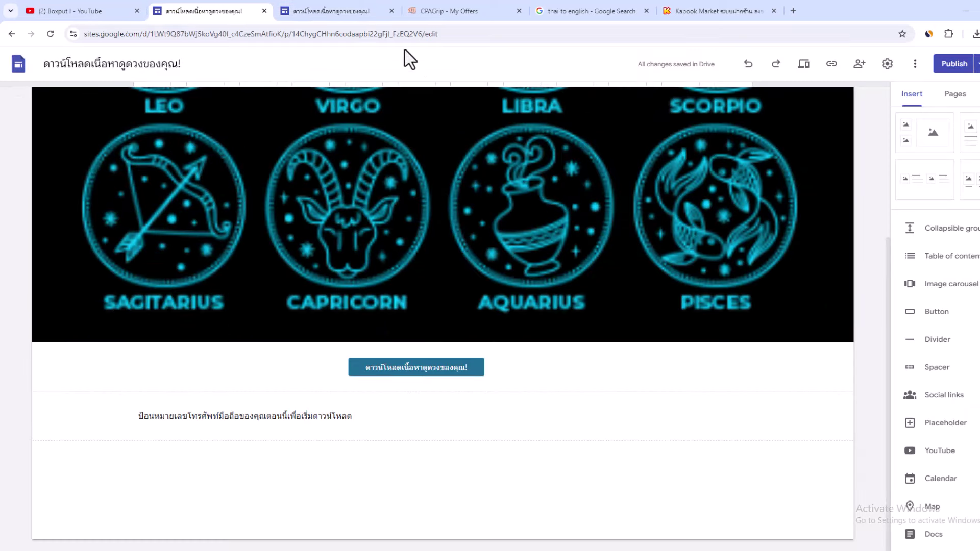
pyautogui.click(424, 11)
pyautogui.doubleClick(396, 142)
pyautogui.rightClick(406, 145)
pyautogui.click(416, 152)
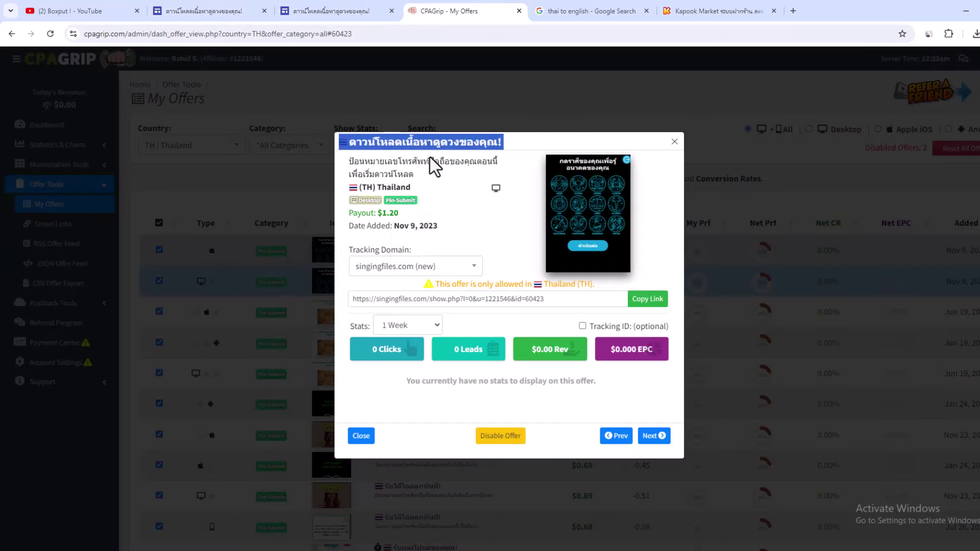
pyautogui.click(683, 13)
pyautogui.click(303, 232)
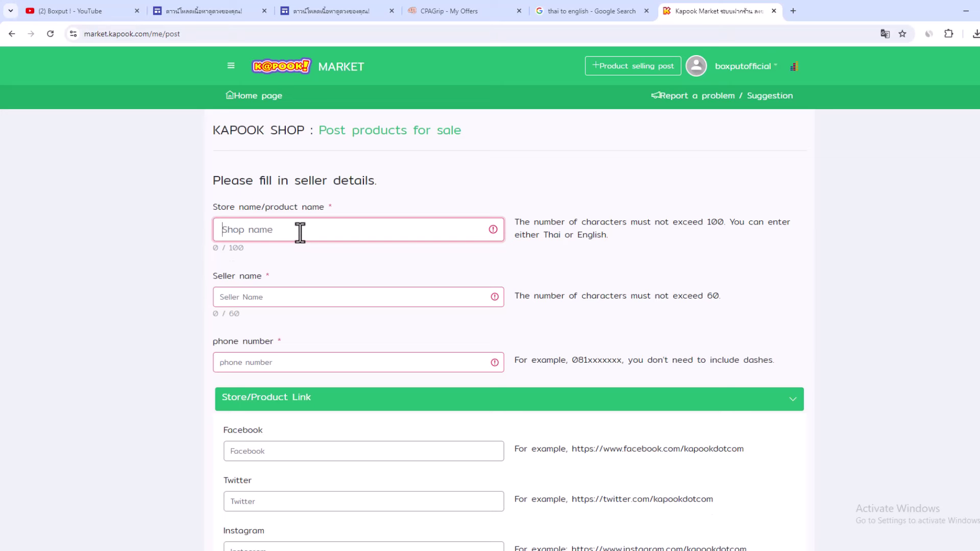
pyautogui.hotkey('ctrl', 'v')
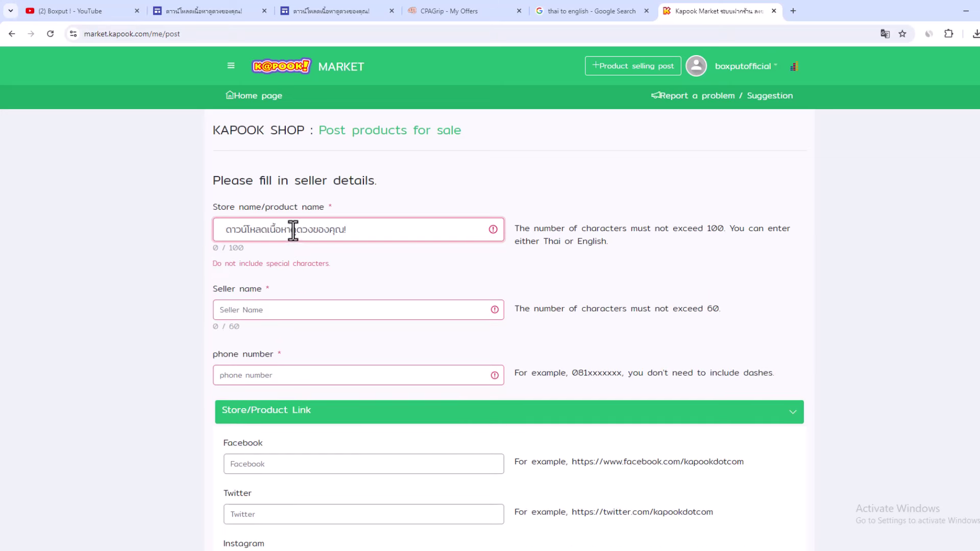
pyautogui.press('BackSpace')
pyautogui.press('BackSpace')
pyautogui.press('BackSpace')
pyautogui.press('BackSpace')
pyautogui.press('BackSpace')
pyautogui.press('BackSpace')
pyautogui.press('BackSpace')
pyautogui.press('BackSpace')
pyautogui.press('BackSpace')
pyautogui.press('BackSpace')
pyautogui.press('BackSpace')
pyautogui.press('BackSpace')
pyautogui.press('BackSpace')
pyautogui.write('boxput')
# Step: Fill in the seller name and the seller's phone number
pyautogui.click(258, 309)
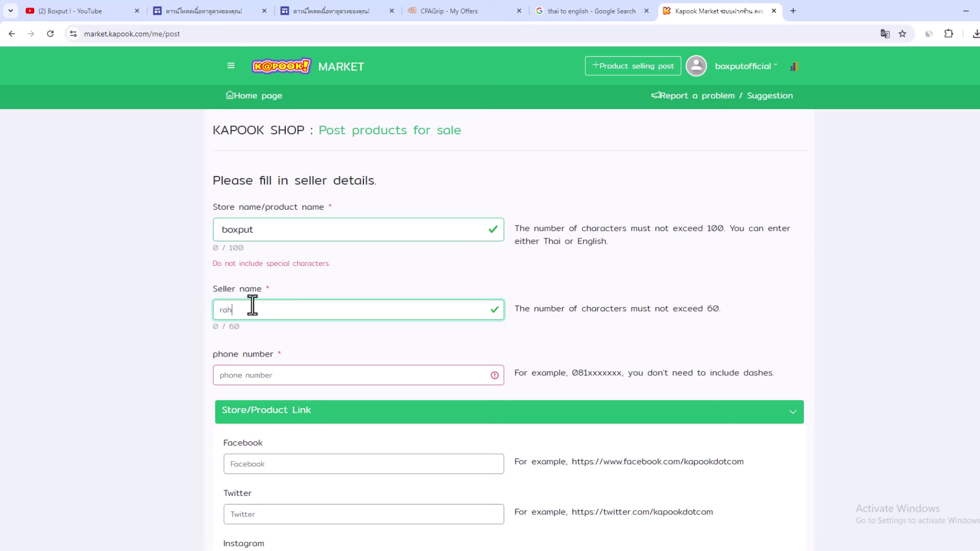
pyautogui.click(253, 376)
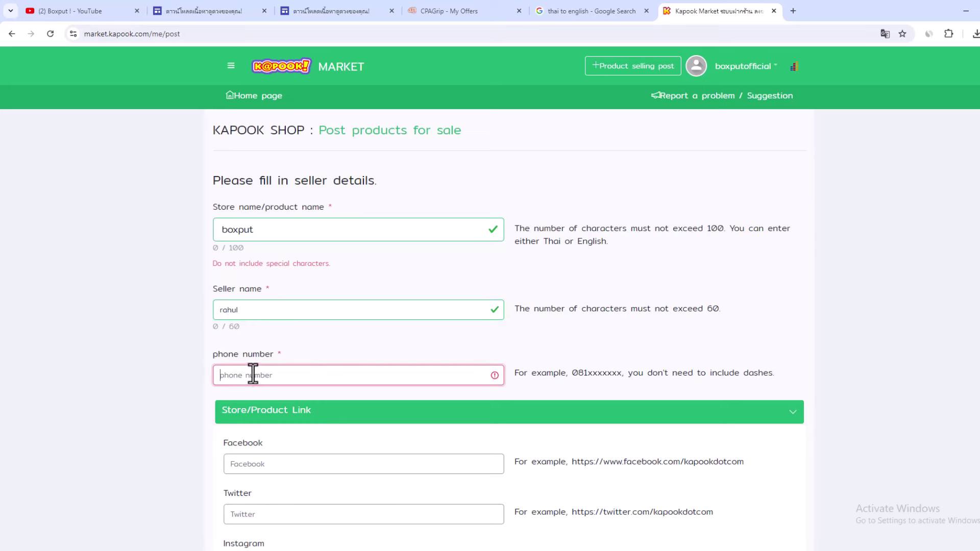
pyautogui.write('234')
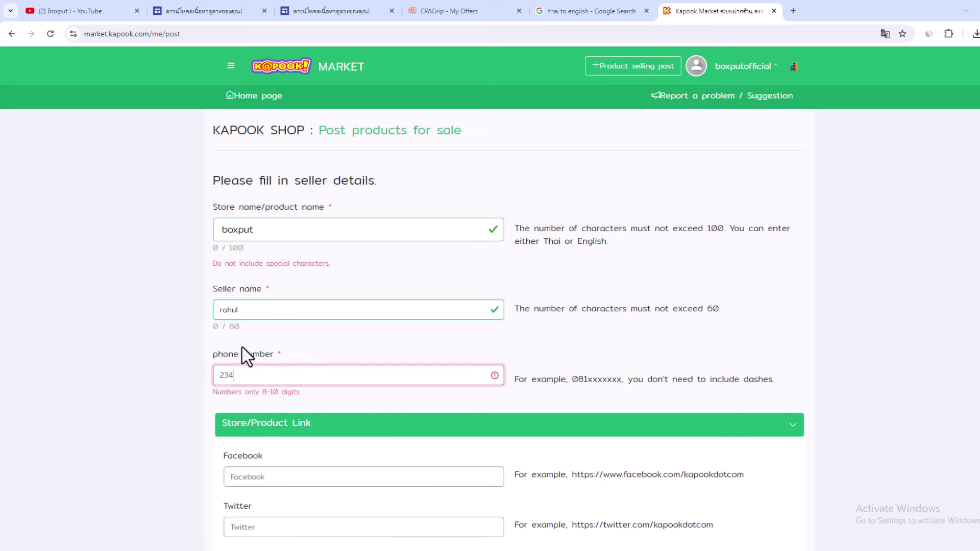
pyautogui.write('535455')
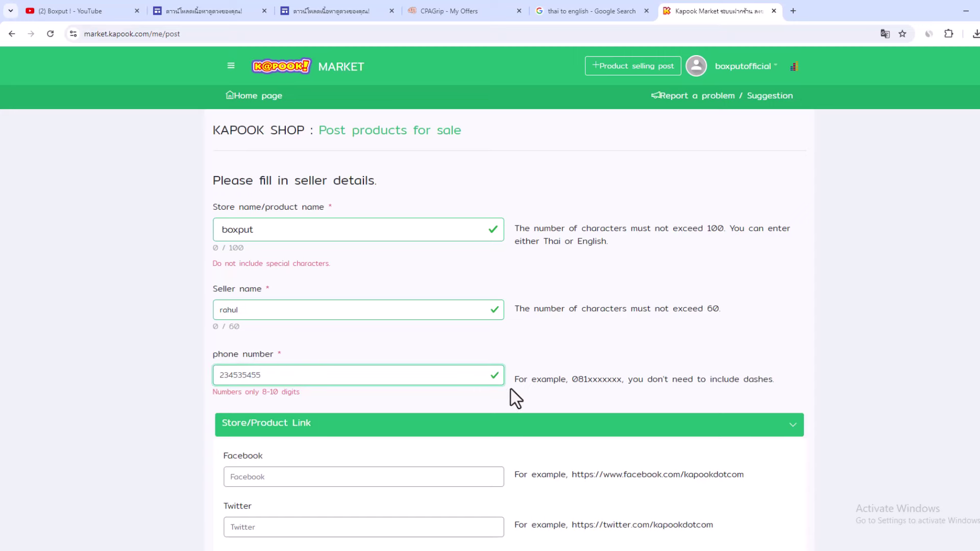
pyautogui.scroll(-5, 490, 299)
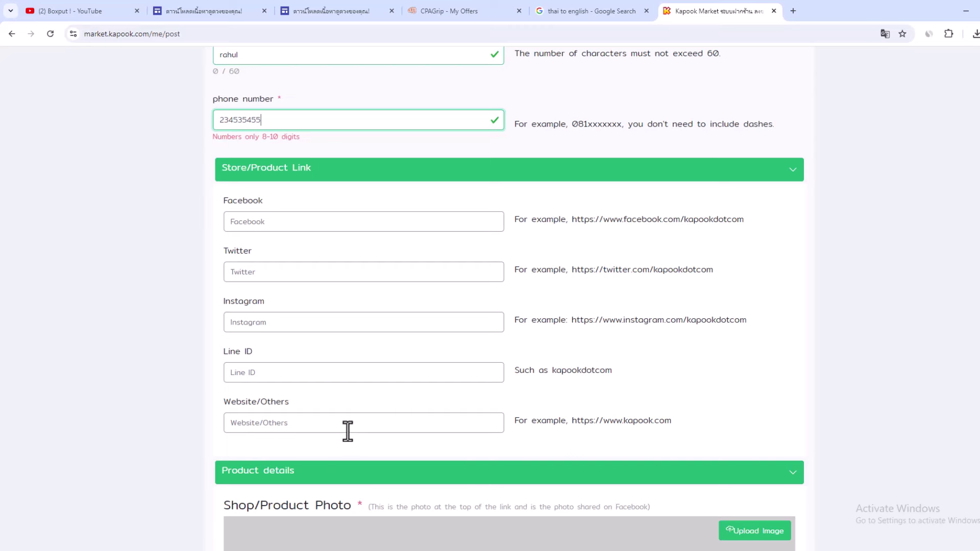
pyautogui.click(240, 423)
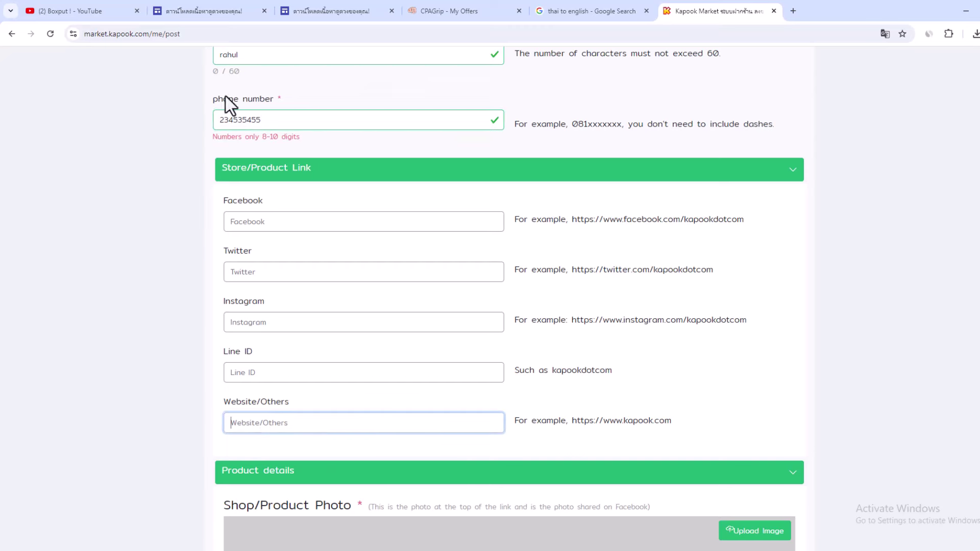
pyautogui.click(286, 10)
pyautogui.click(236, 33)
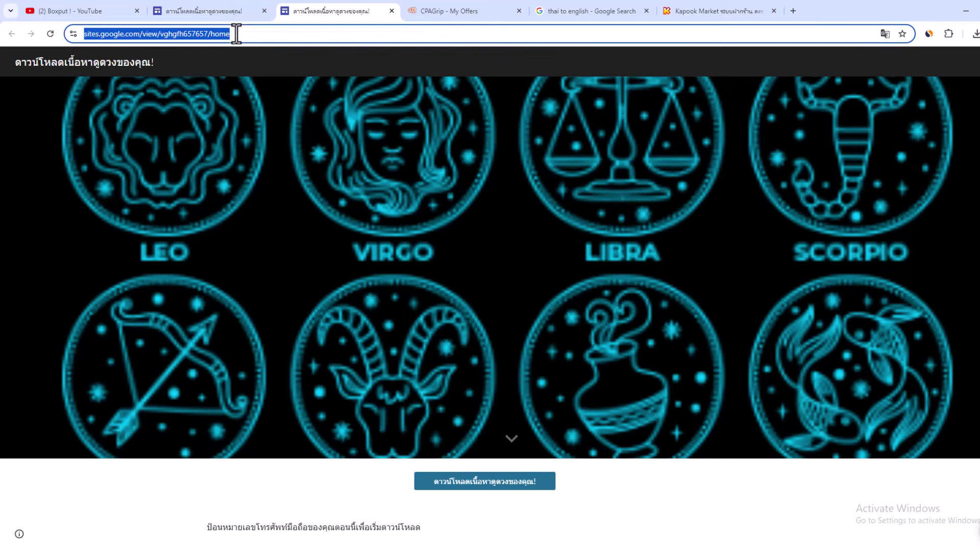
pyautogui.rightClick(236, 34)
pyautogui.click(274, 134)
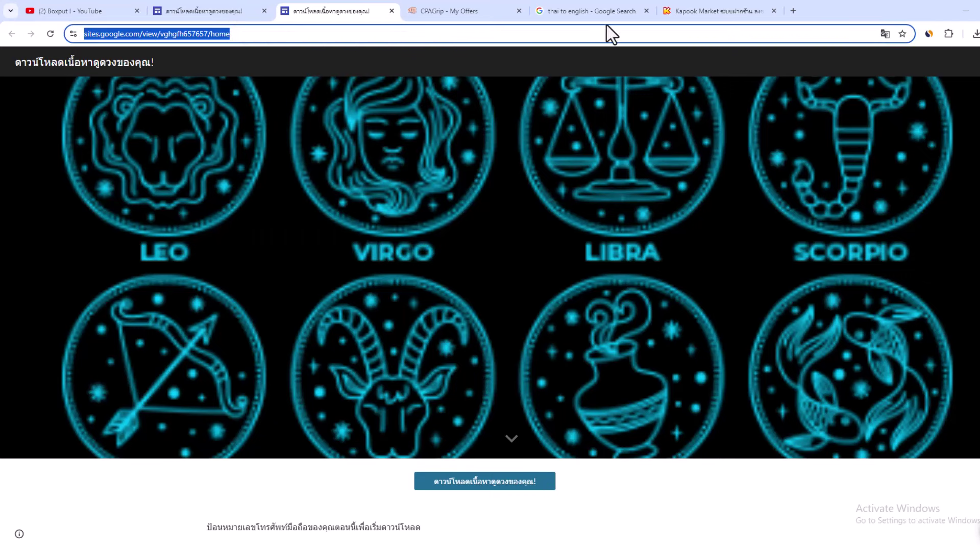
pyautogui.click(687, 15)
pyautogui.hotkey('ctrl', 'v')
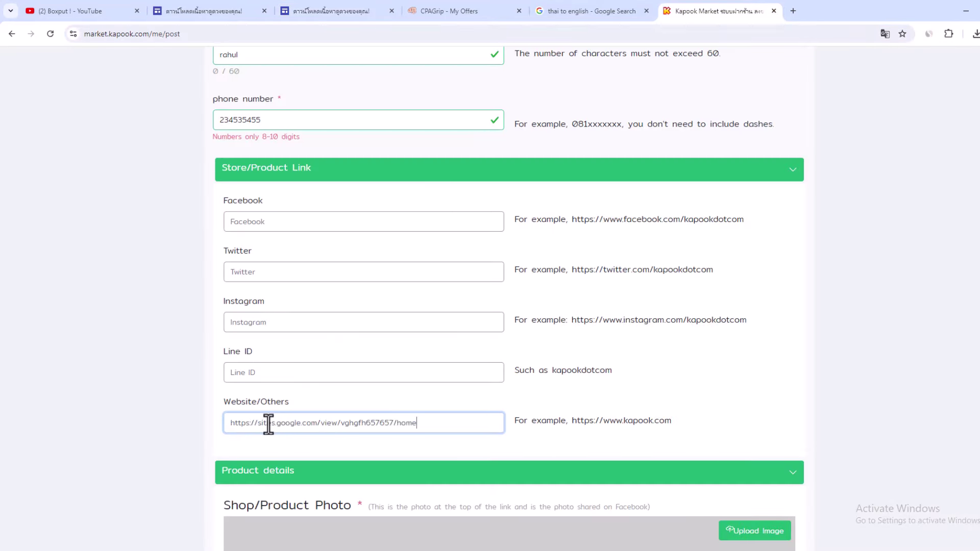
pyautogui.scroll(-6, 453, 347)
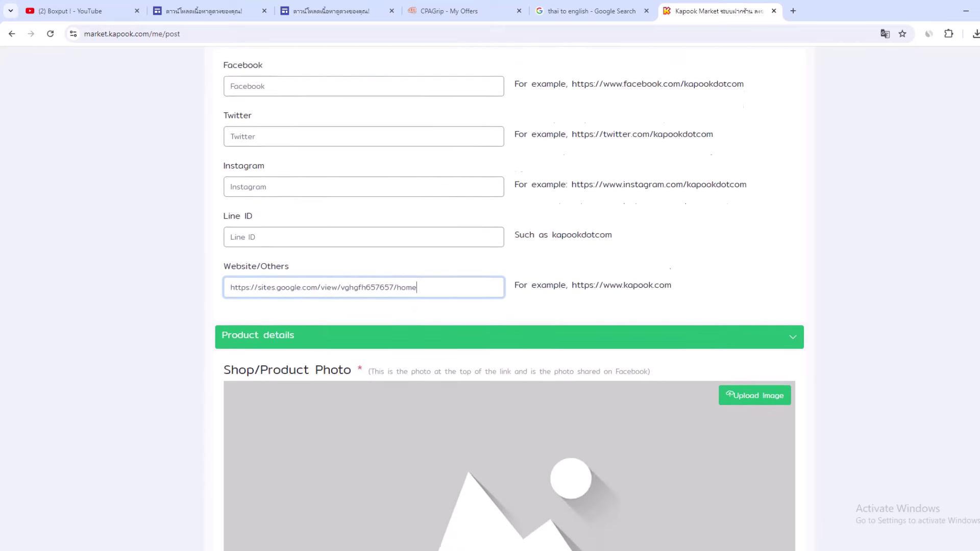
# Step: Upload the zodiac PNG as the shop photo, crop it to the title and top signs, and agree
pyautogui.click(735, 192)
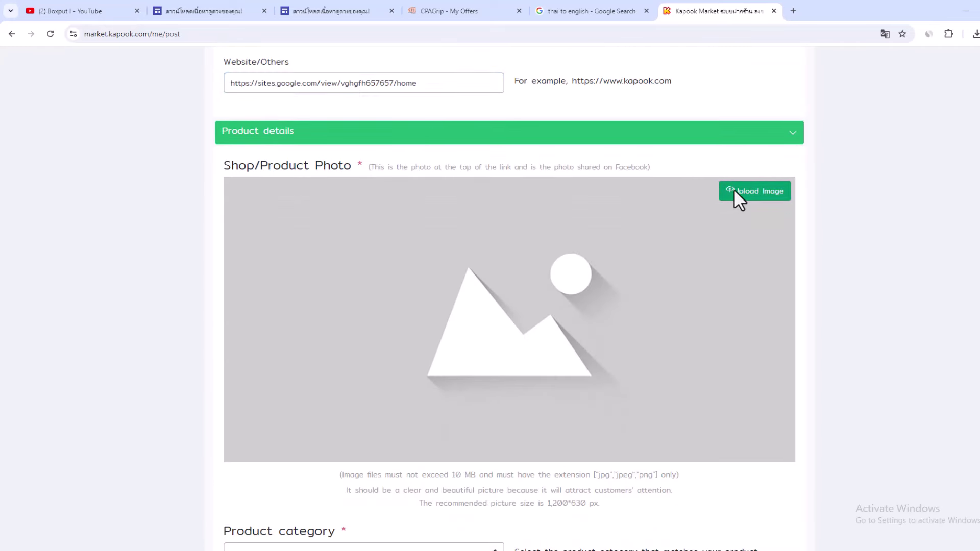
pyautogui.click(126, 109)
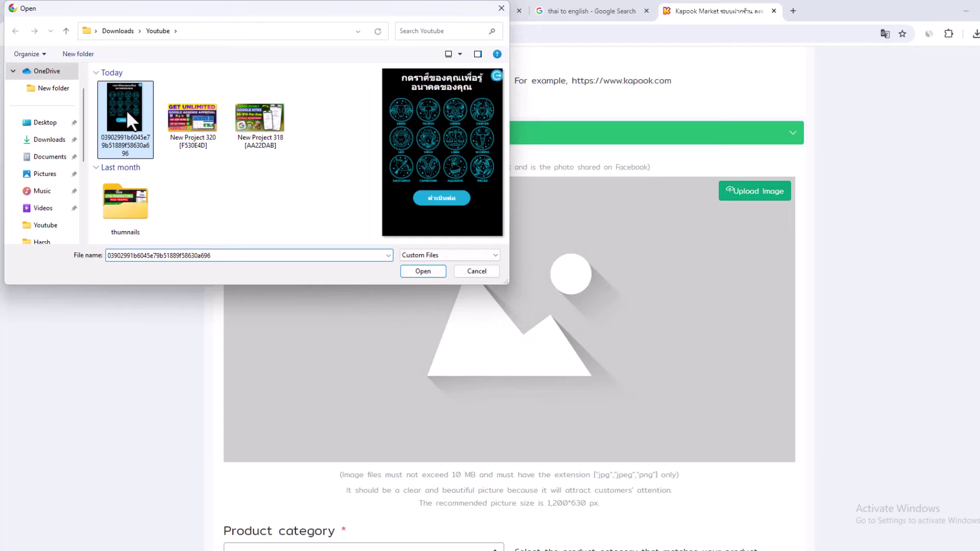
pyautogui.click(422, 271)
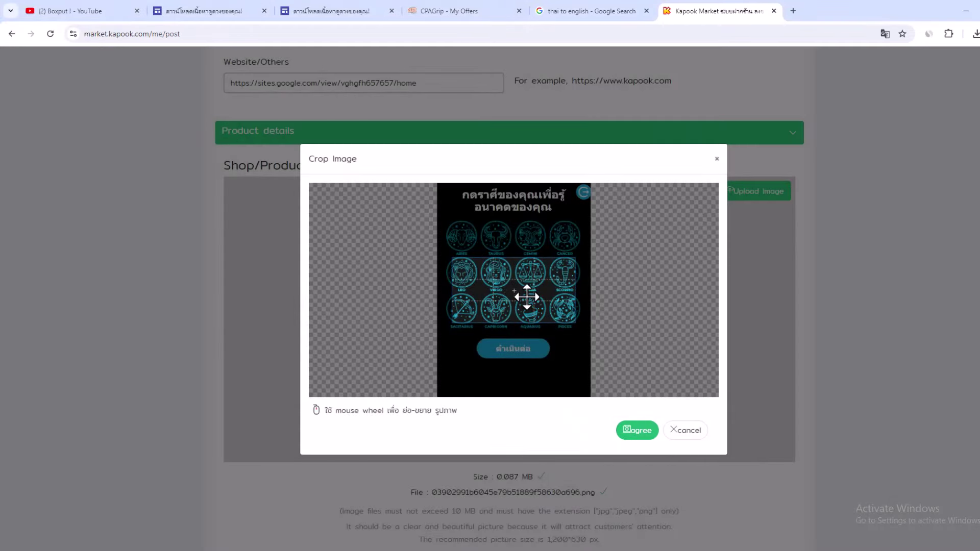
pyautogui.moveTo(543, 307); pyautogui.dragTo(541, 229)
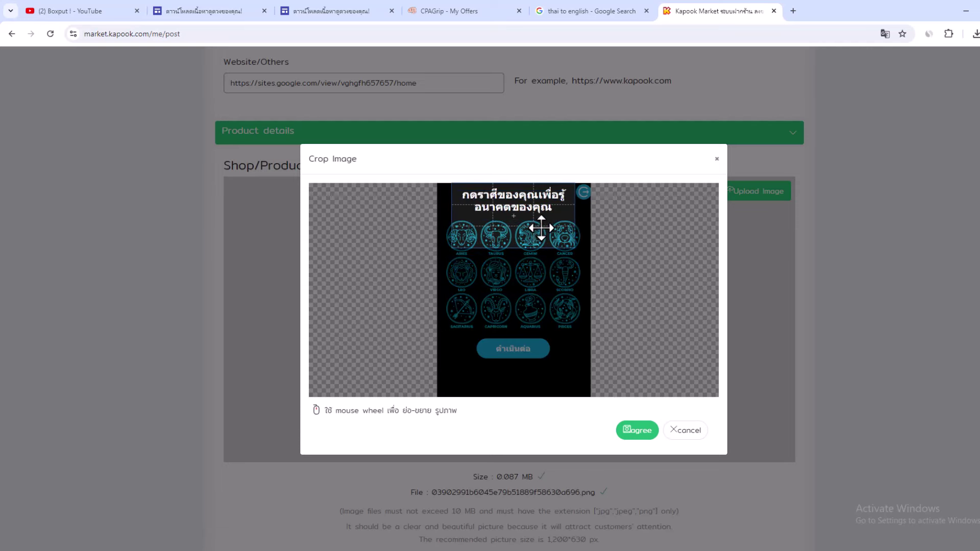
pyautogui.click(636, 431)
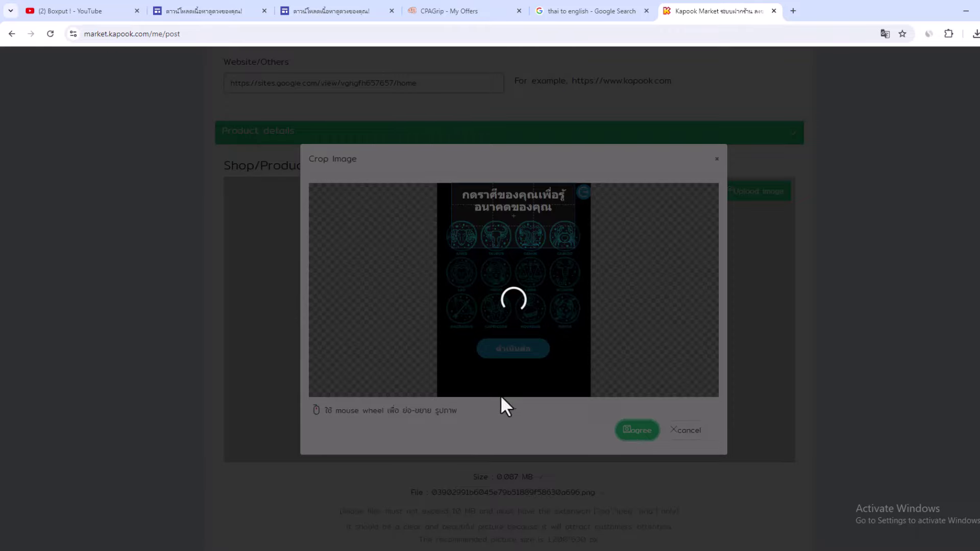
# Step: Set the product category to 'Other products' and move to Product details
pyautogui.scroll(-8, 509, 298)
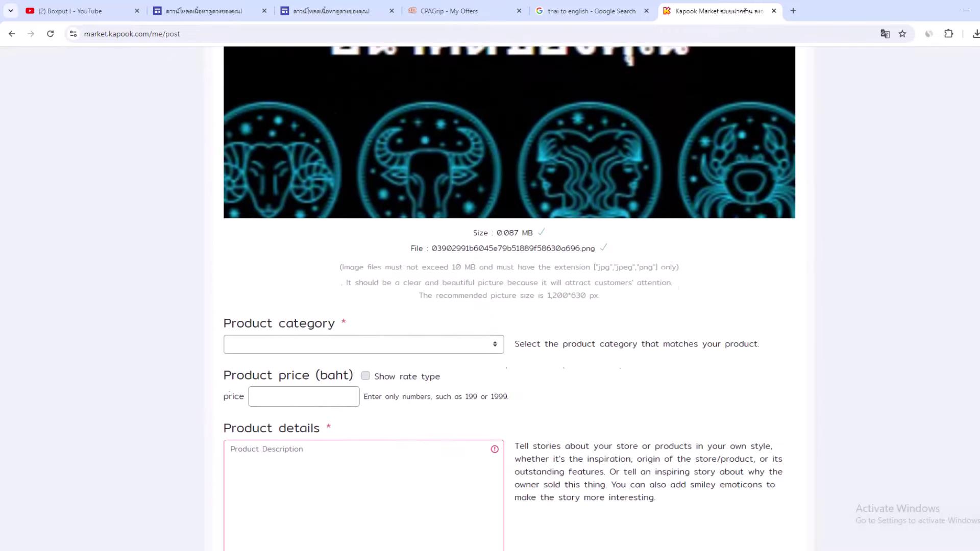
pyautogui.click(405, 198)
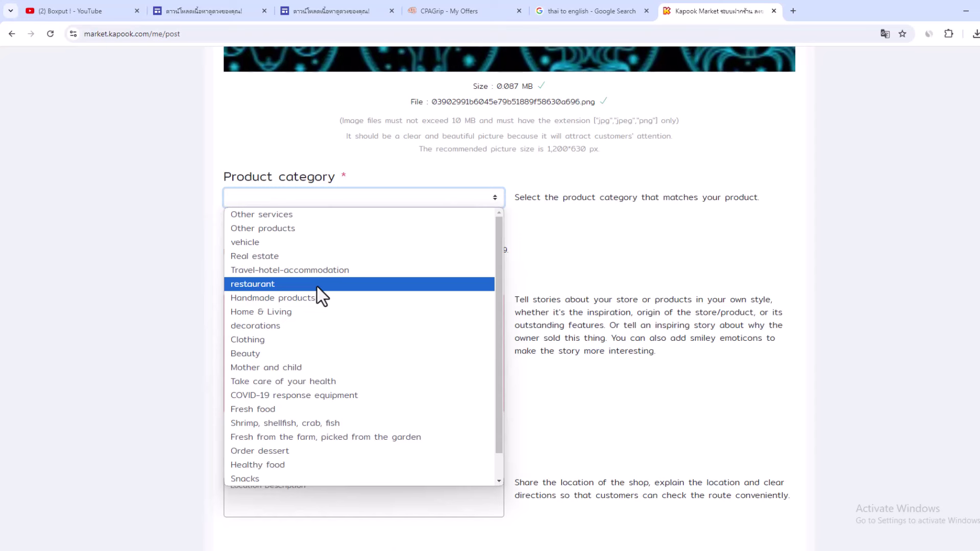
pyautogui.click(296, 226)
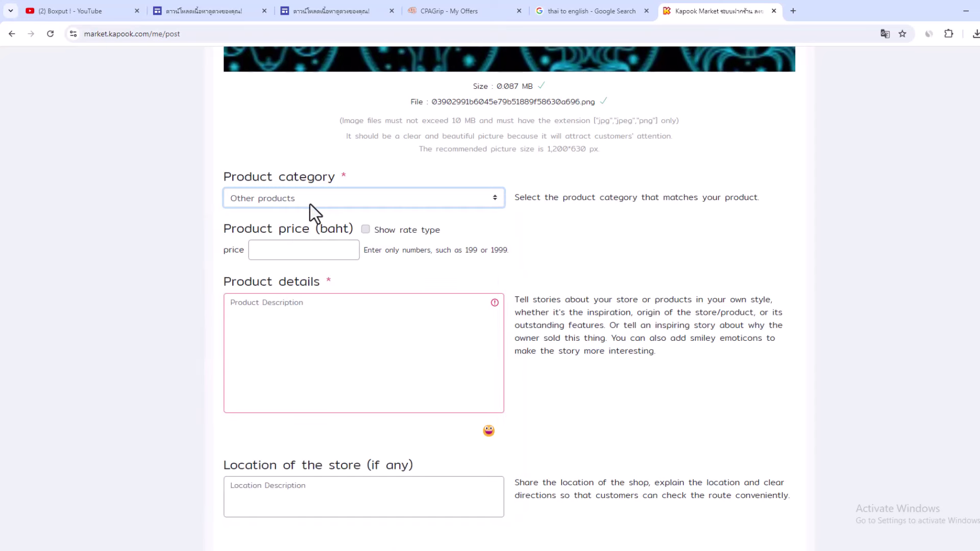
pyautogui.click(263, 309)
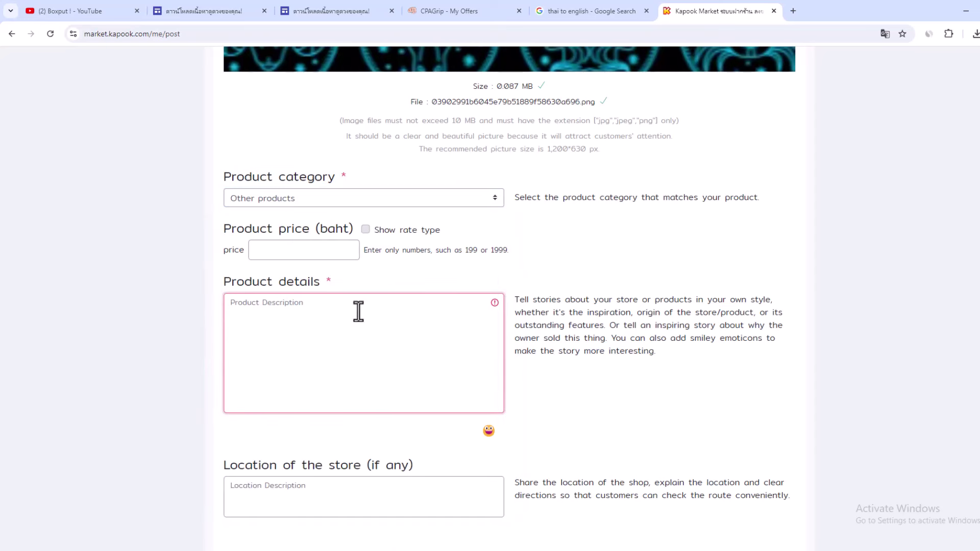
# Step: Copy the CPAGrip offer's description text down through Date Added
pyautogui.click(433, 9)
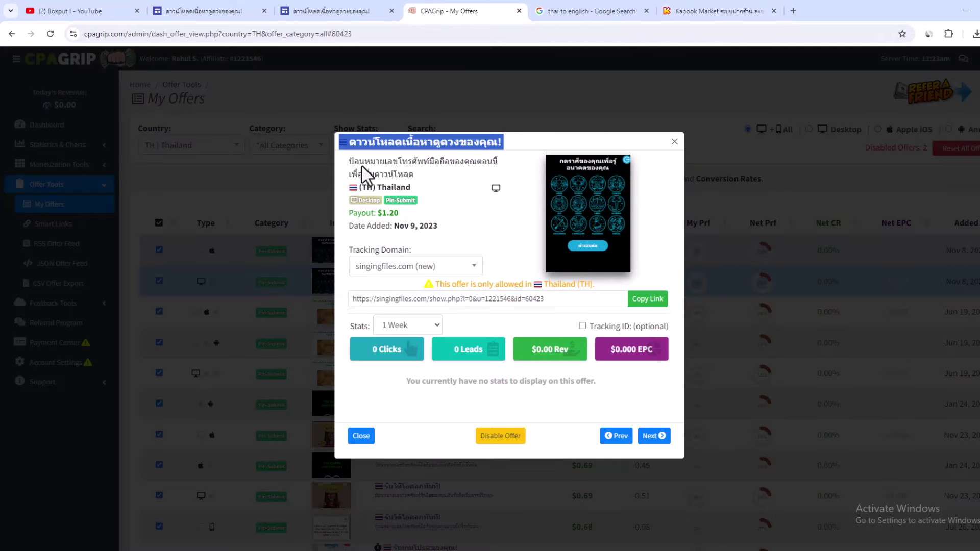
pyautogui.moveTo(345, 148); pyautogui.dragTo(396, 188)
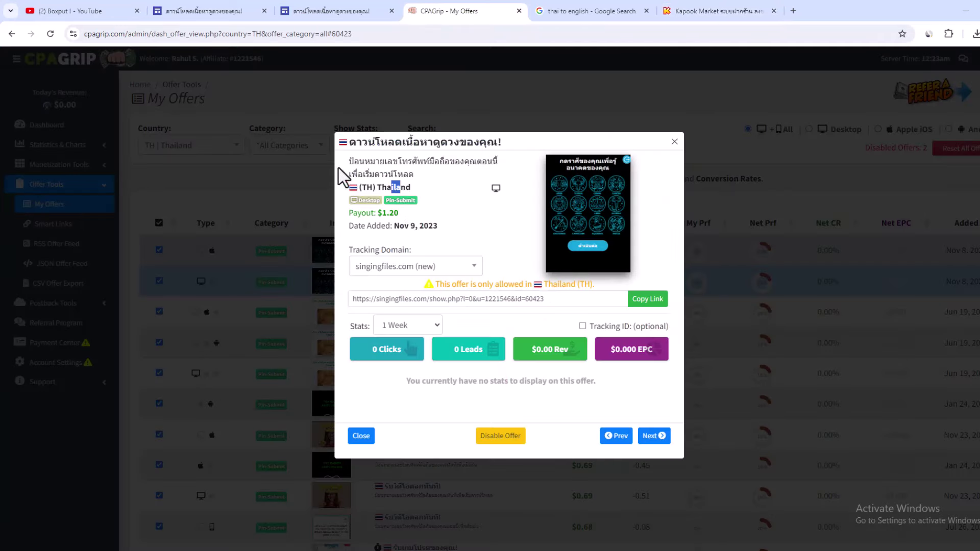
pyautogui.moveTo(343, 158); pyautogui.dragTo(444, 228)
pyautogui.rightClick(440, 225)
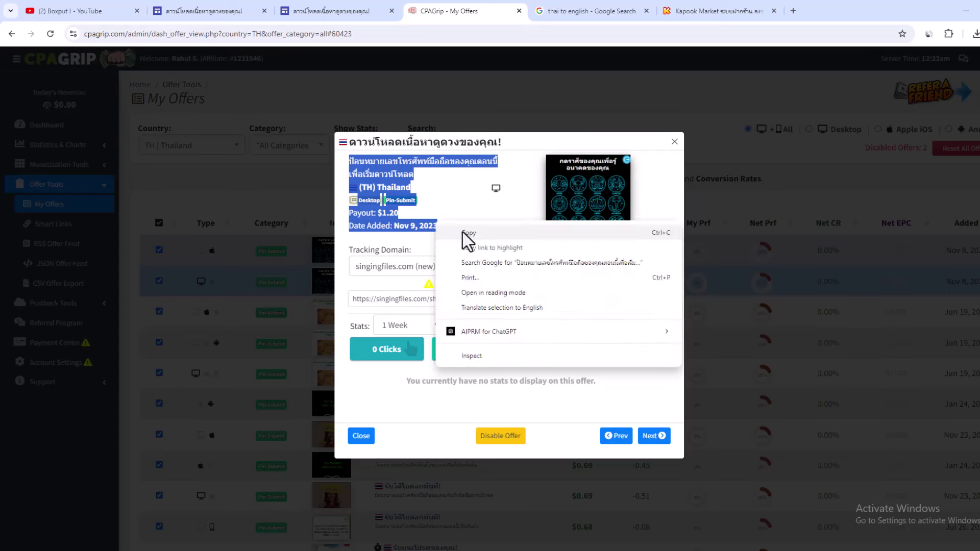
pyautogui.click(467, 234)
# Step: Accept the terms, submit with Record, dismiss the 'Failed' message, and submit again
pyautogui.click(709, 11)
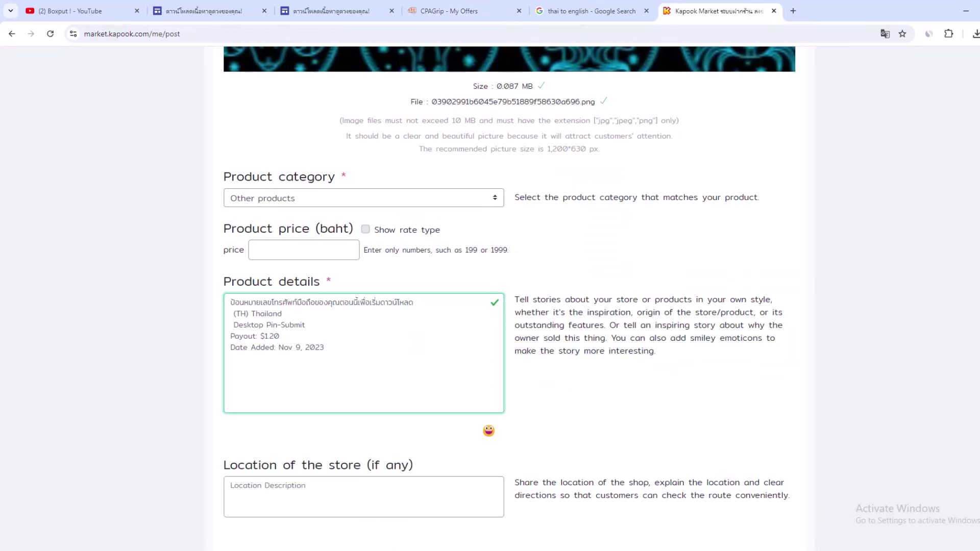
pyautogui.scroll(-8, 505, 296)
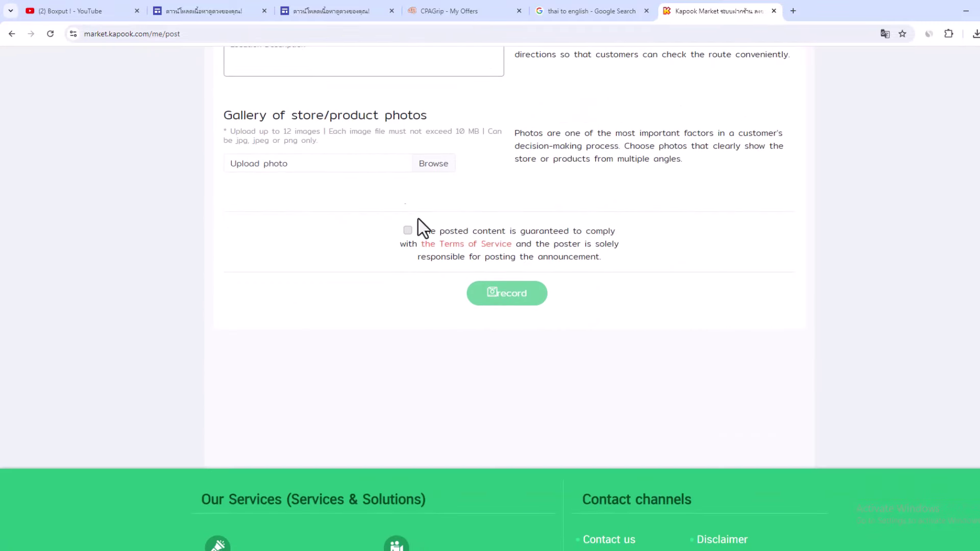
pyautogui.click(407, 230)
pyautogui.click(514, 295)
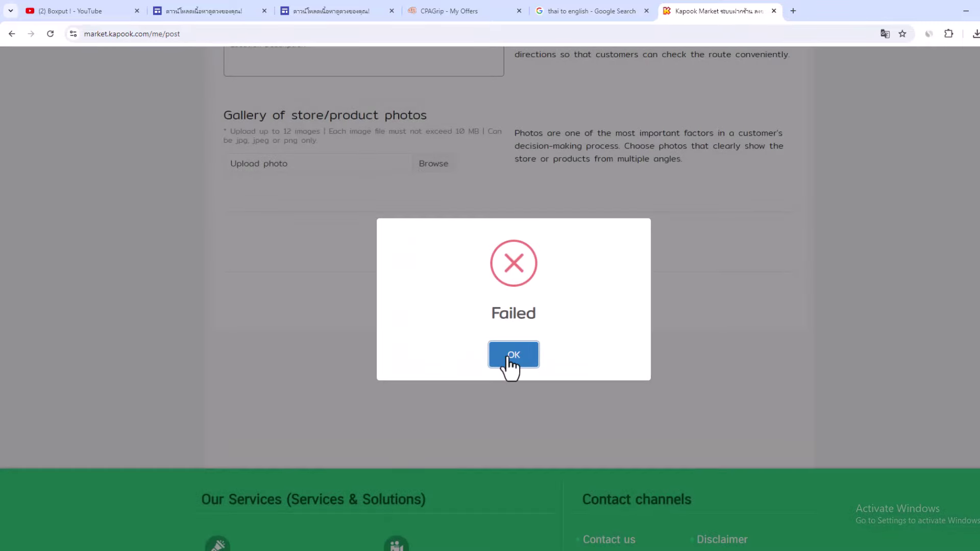
pyautogui.click(507, 357)
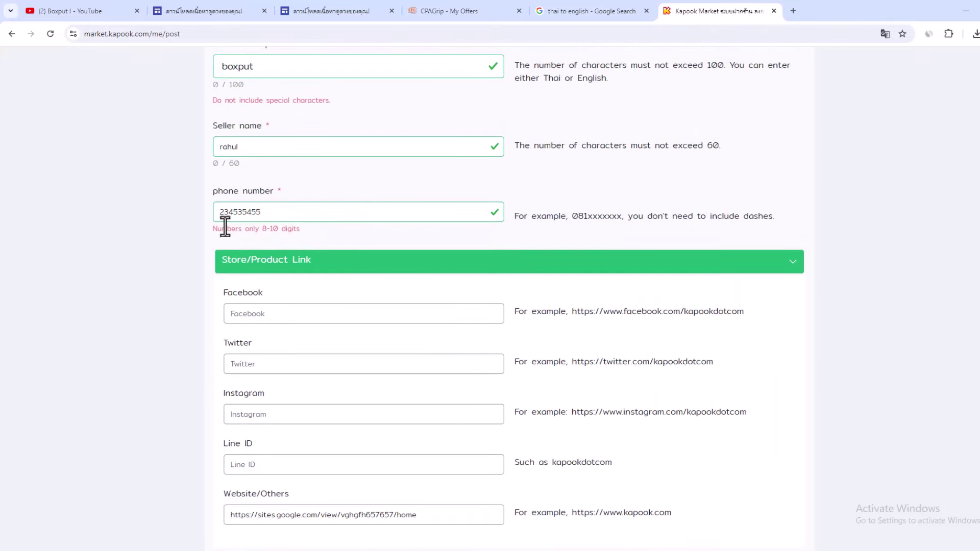
pyautogui.moveTo(225, 229); pyautogui.dragTo(297, 239)
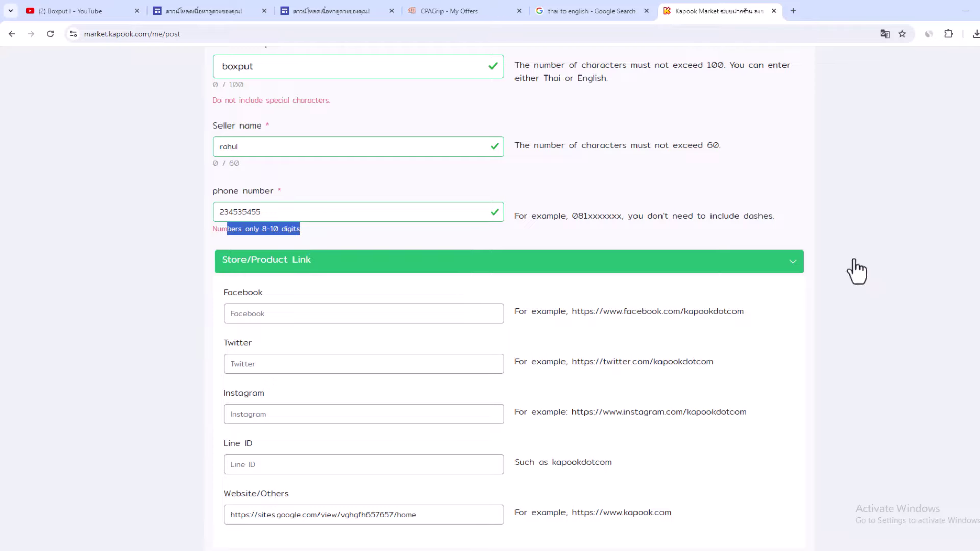
pyautogui.scroll(-20, 494, 353)
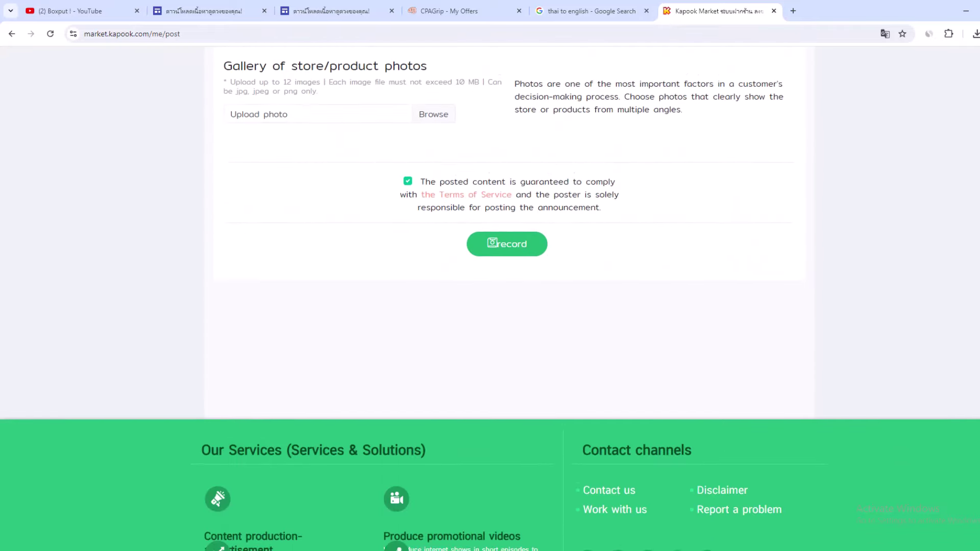
pyautogui.click(503, 265)
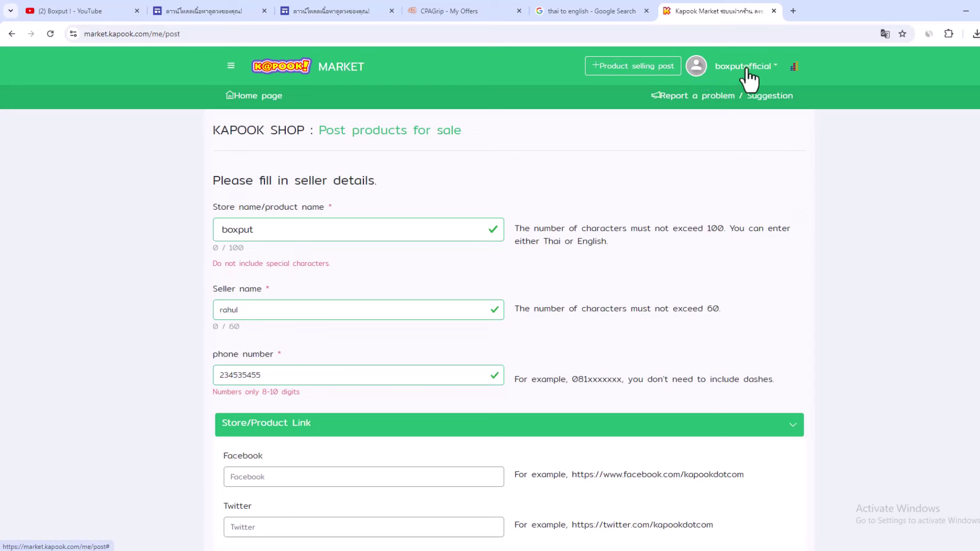
# Step: Go to the KAPOOK MARKET home page and browse the shops under the MARKET menu
pyautogui.click(741, 70)
pyautogui.click(338, 76)
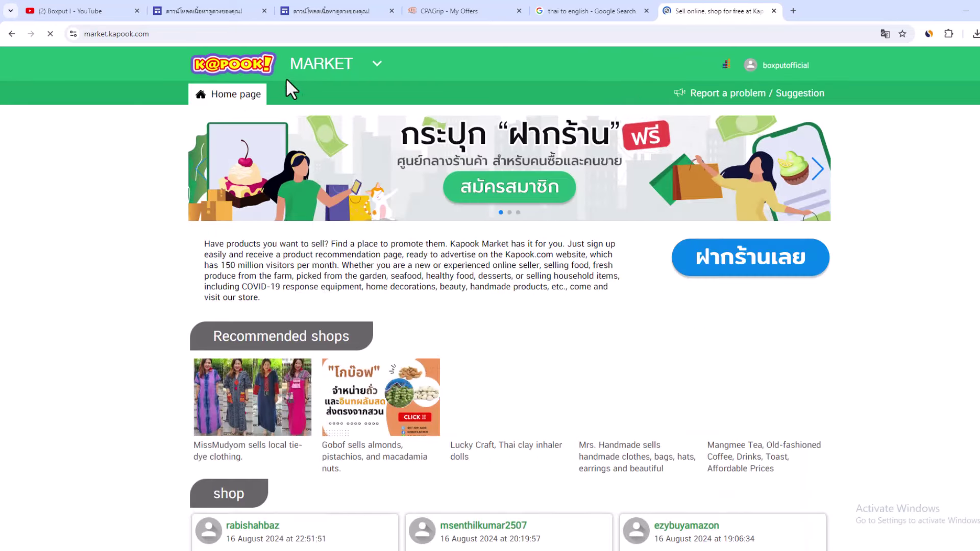
pyautogui.click(377, 61)
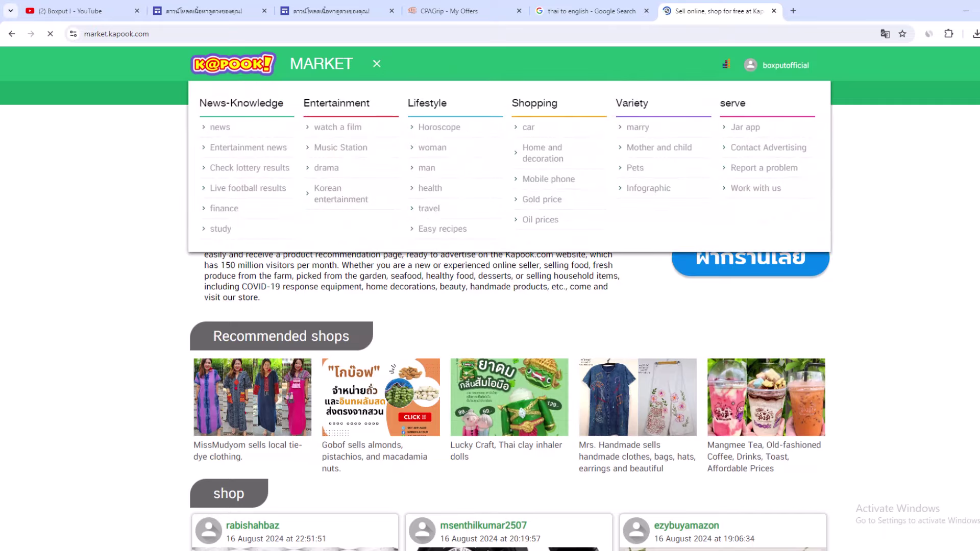
pyautogui.scroll(-14, 490, 306)
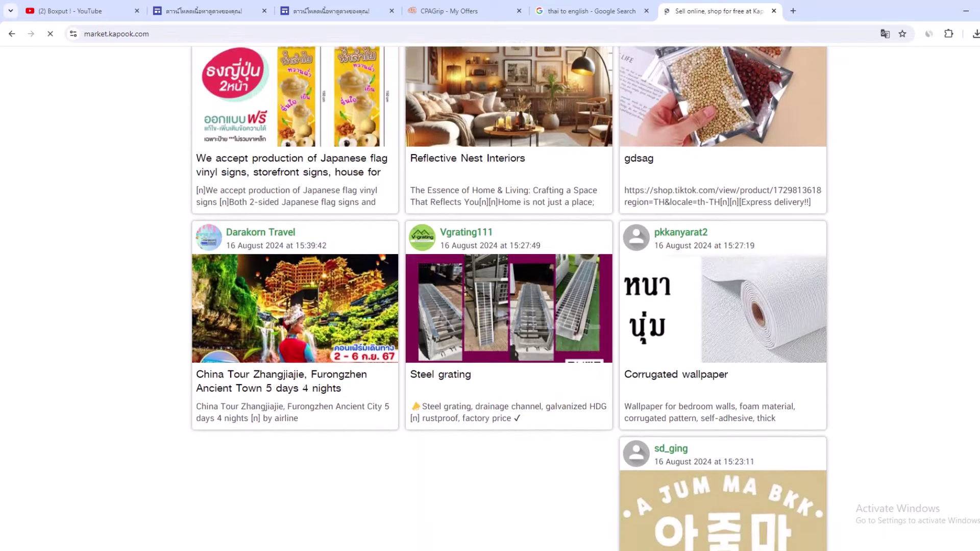
pyautogui.scroll(-9, 939, 102)
pyautogui.scroll(19, 939, 102)
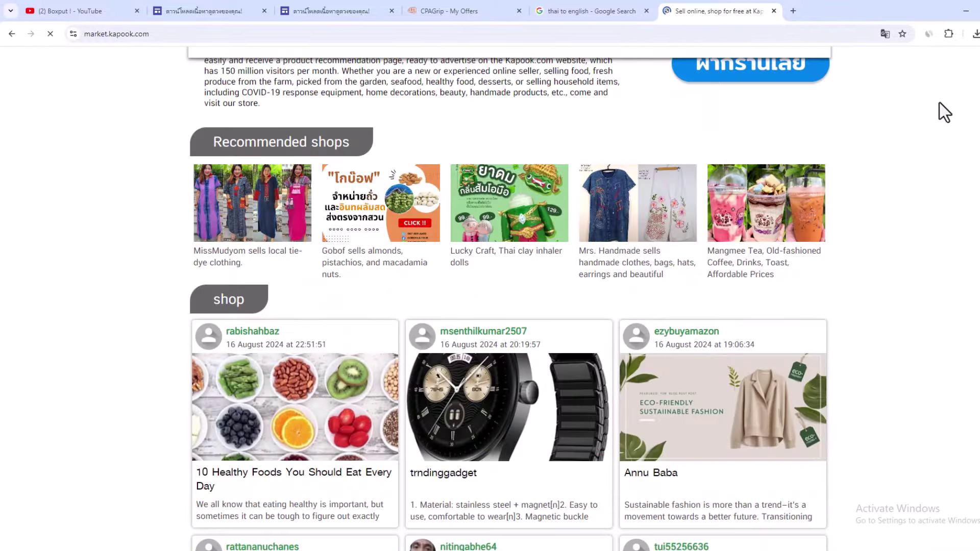
# Step: Check the Similarweb traffic panel showing Thailand with 87.28% of visitors
pyautogui.click(929, 33)
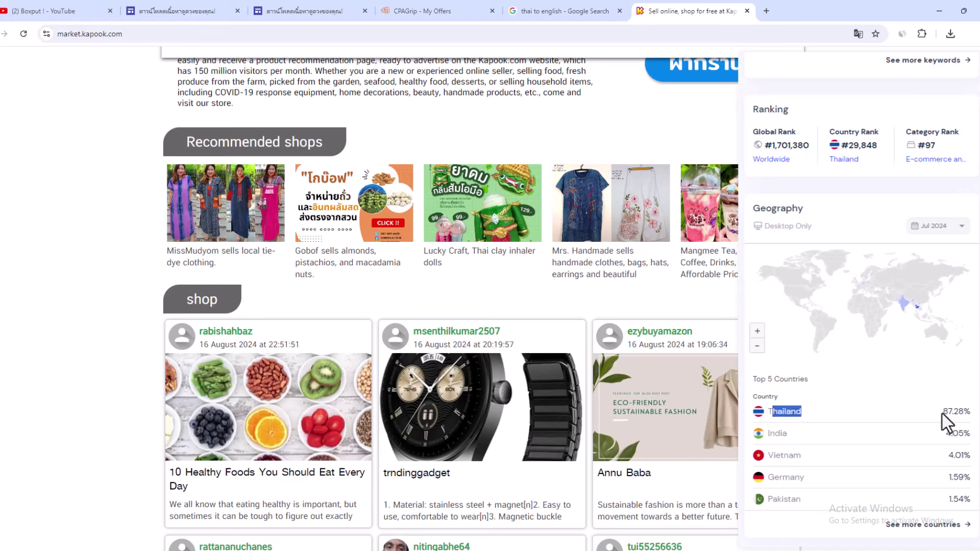
pyautogui.moveTo(942, 412); pyautogui.dragTo(968, 414)
pyautogui.click(438, 10)
# Step: Close the CPAGrip offer modal, scroll Boxput's YouTube channel rows, and review its About links
pyautogui.click(646, 146)
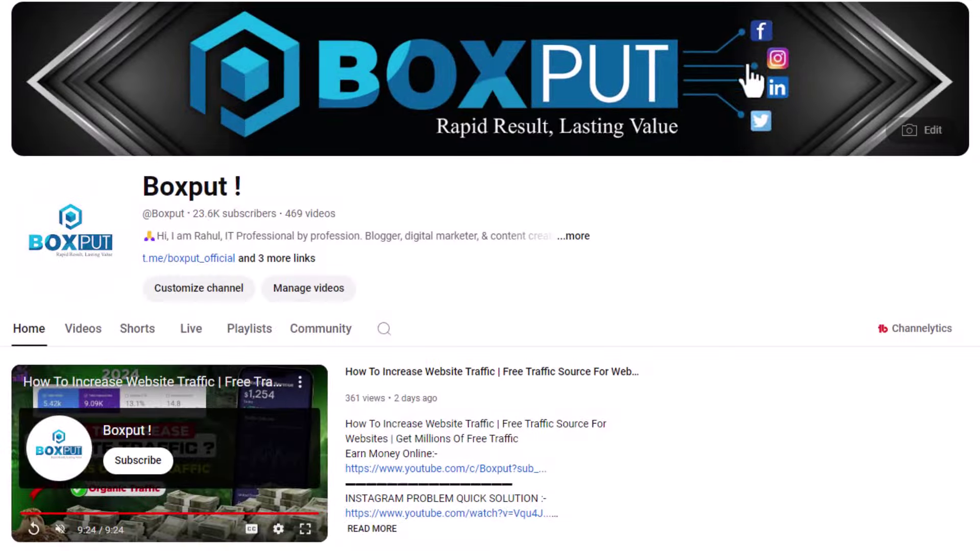
pyautogui.scroll(-8, 127, 437)
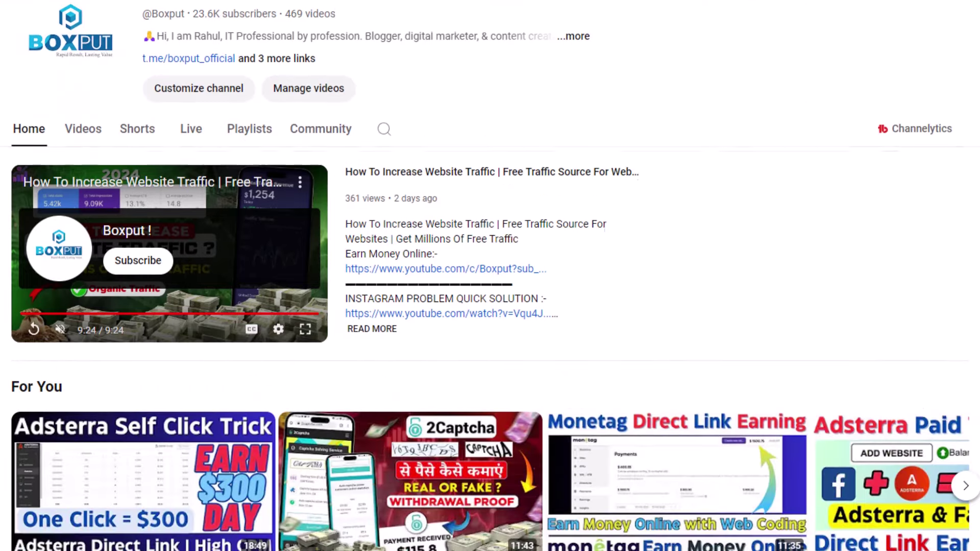
pyautogui.scroll(-6, 490, 294)
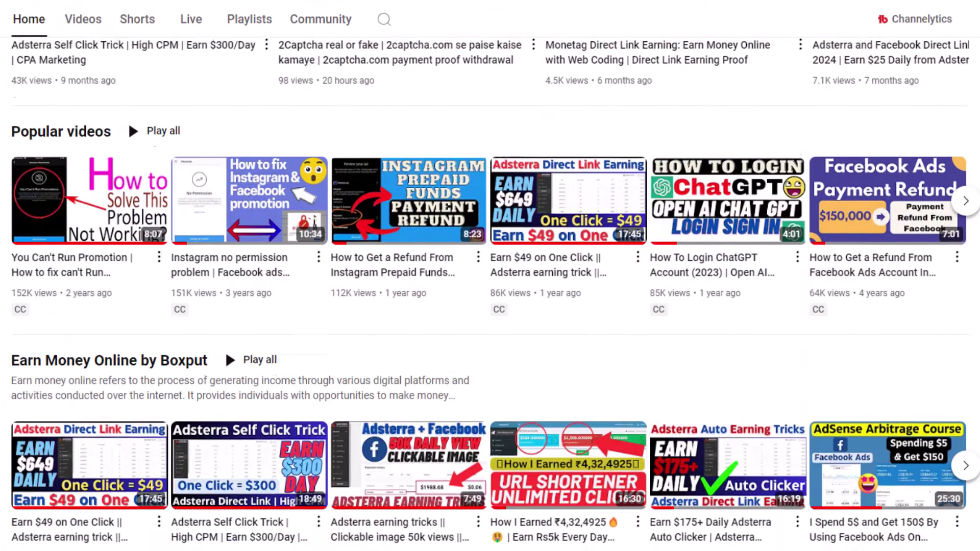
pyautogui.scroll(1, 490, 294)
pyautogui.scroll(-16, 127, 170)
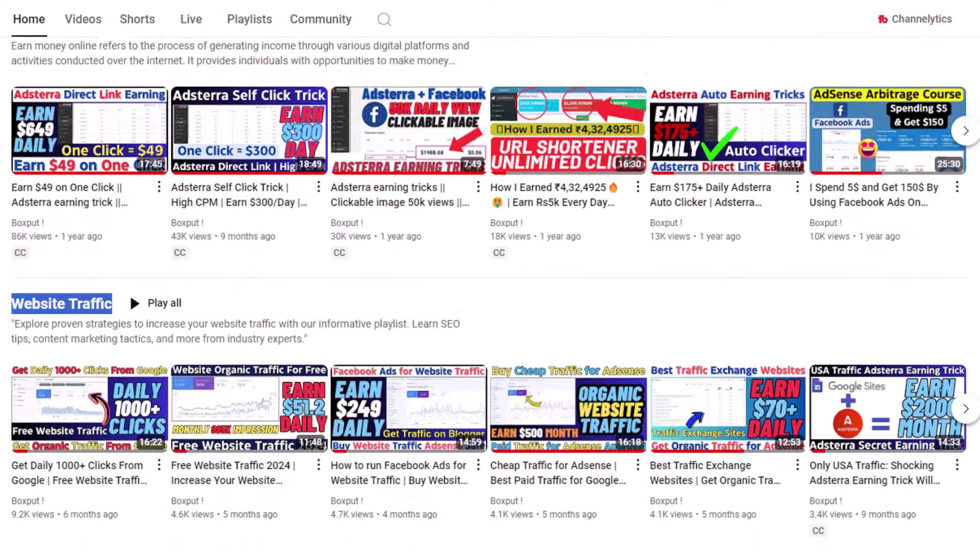
pyautogui.scroll(-16, 490, 294)
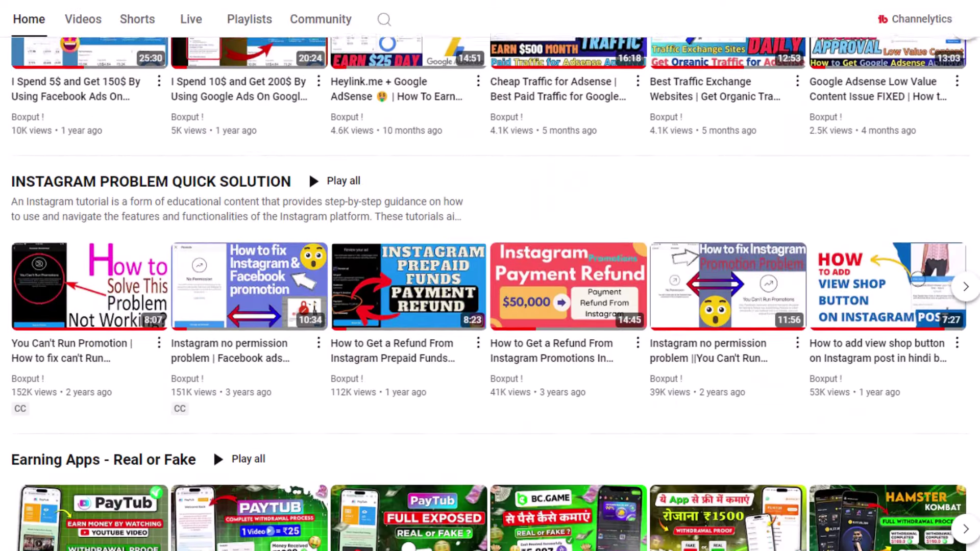
pyautogui.scroll(-12, 490, 294)
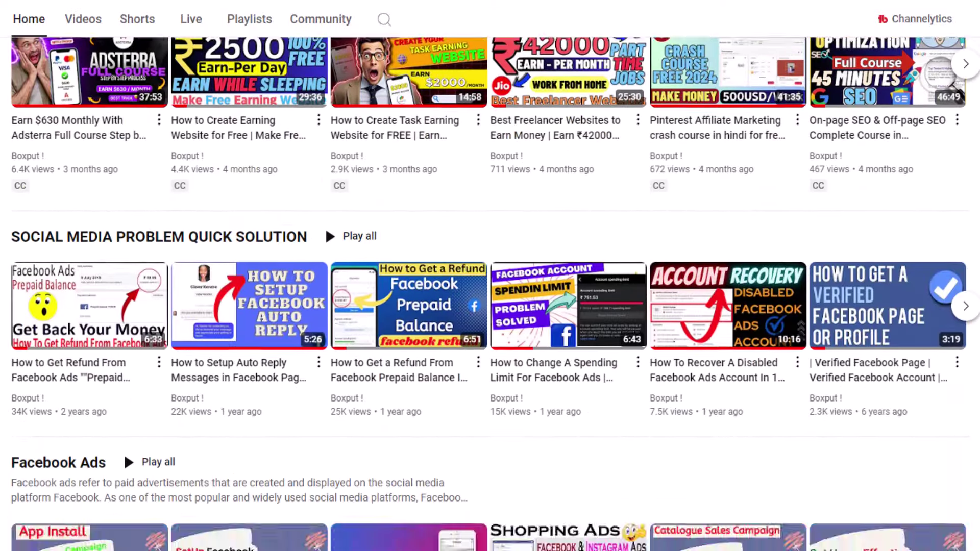
pyautogui.scroll(20, 308, 232)
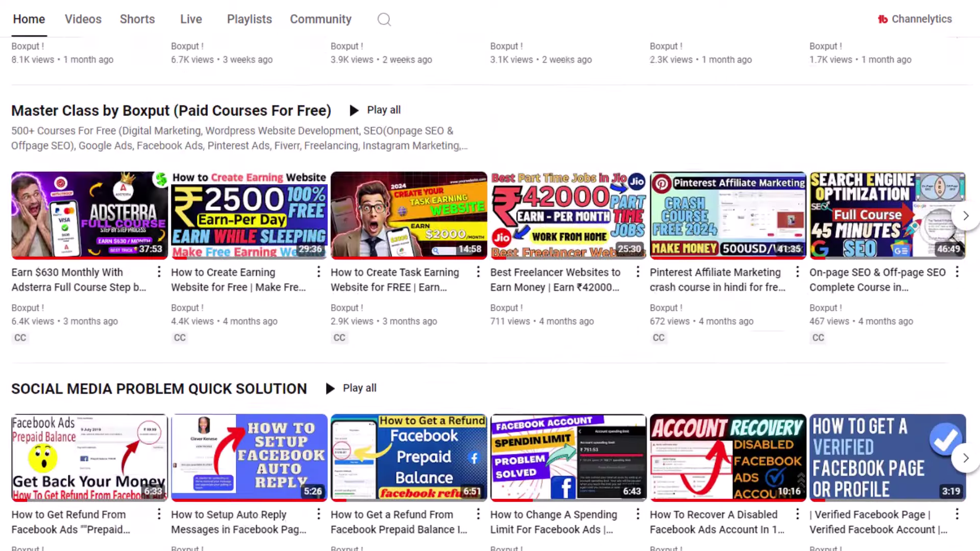
pyautogui.scroll(20, 128, 195)
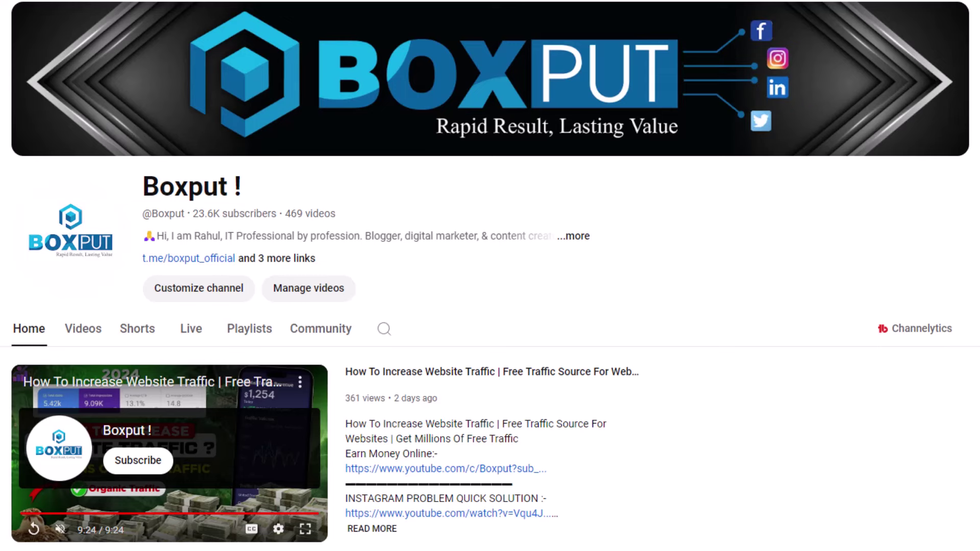
pyautogui.click(262, 259)
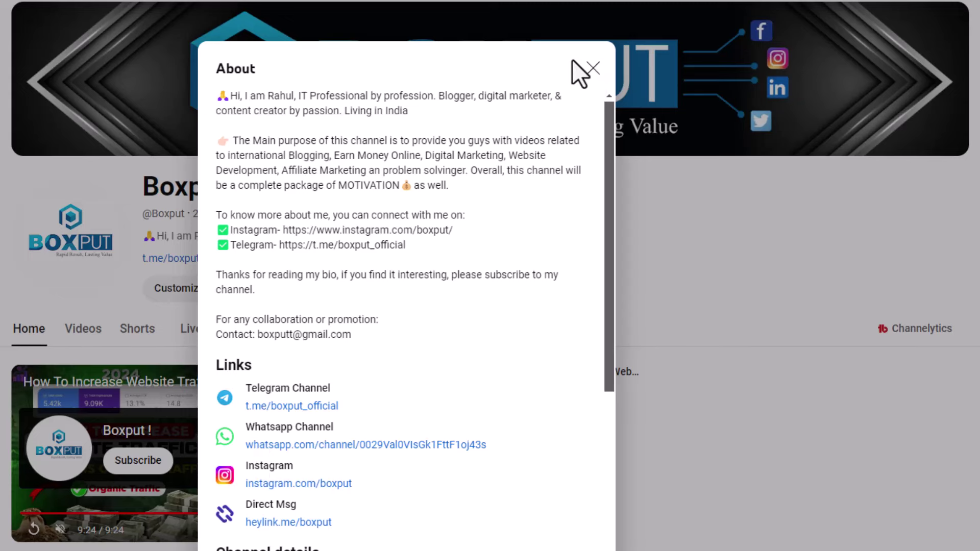
pyautogui.click(591, 72)
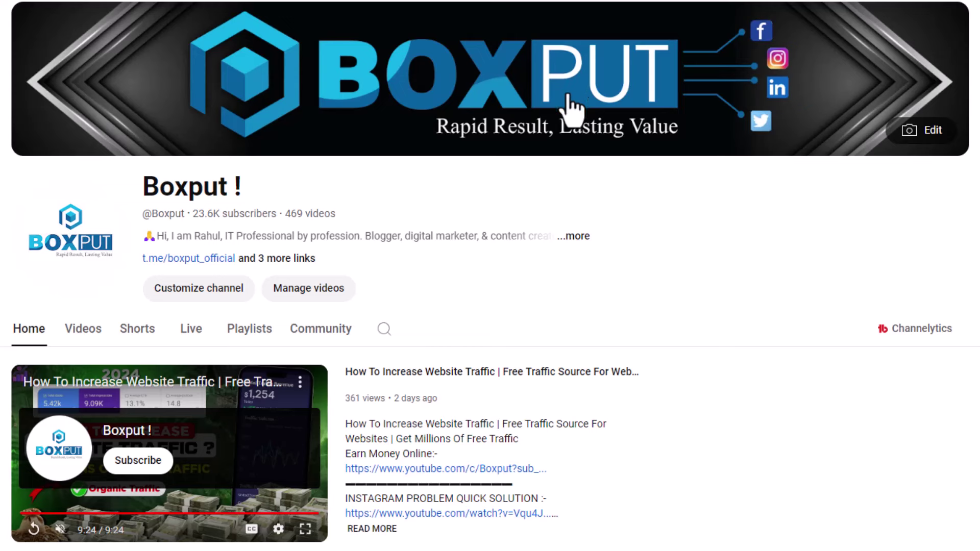